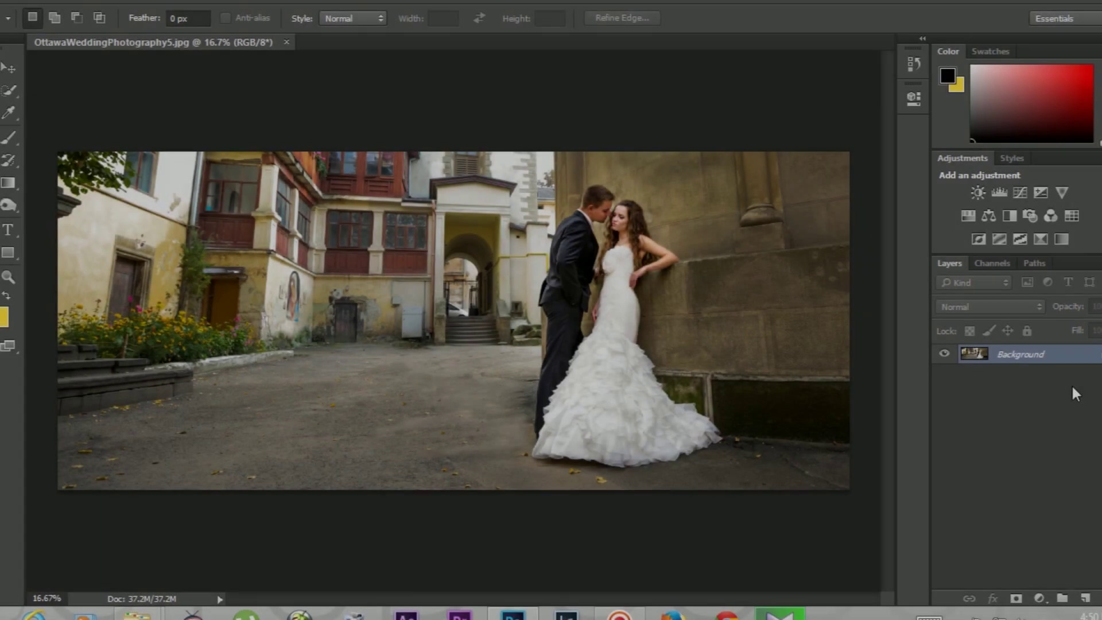
# Duplicate the courtyard wedding photo's Background layer into Background copy.
pyautogui.moveTo(1033, 355); pyautogui.dragTo(1085, 599)
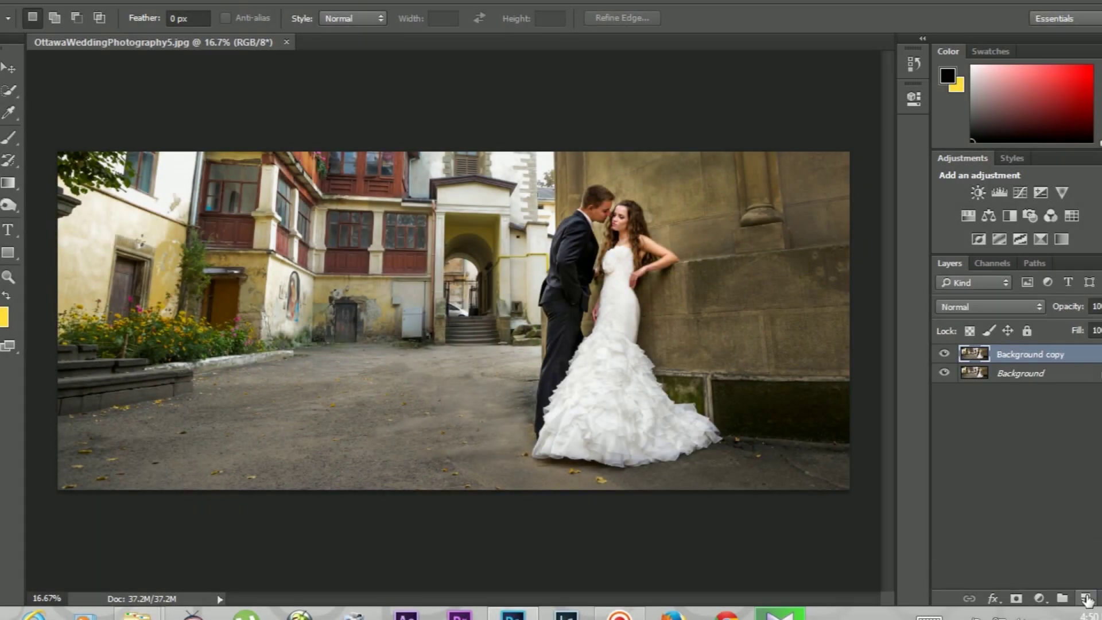
# Rename the duplicated layer to 'Original'.
pyautogui.doubleClick(1019, 356)
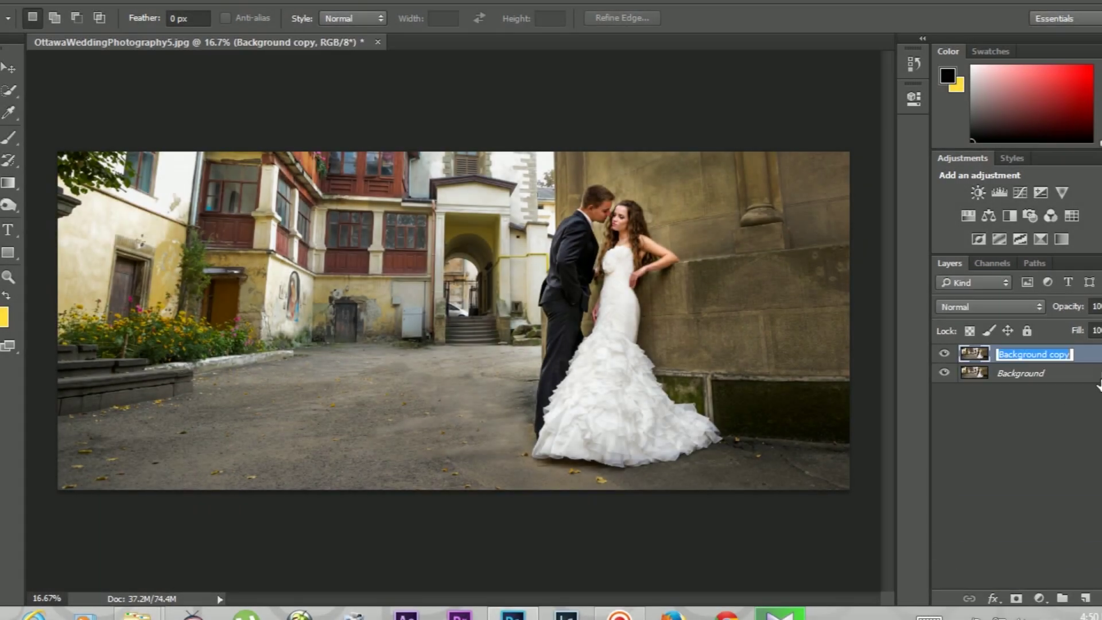
pyautogui.write('Original')
pyautogui.press('Return')
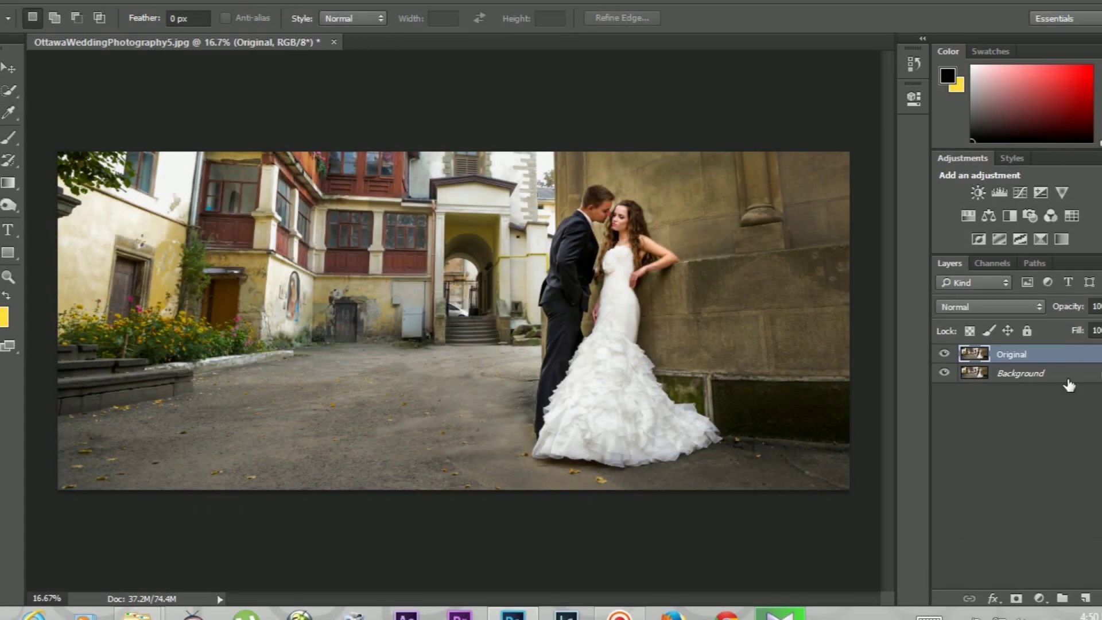
# Delete the Background layer and duplicate Original as 'Original copy'.
pyautogui.doubleClick(1021, 375)
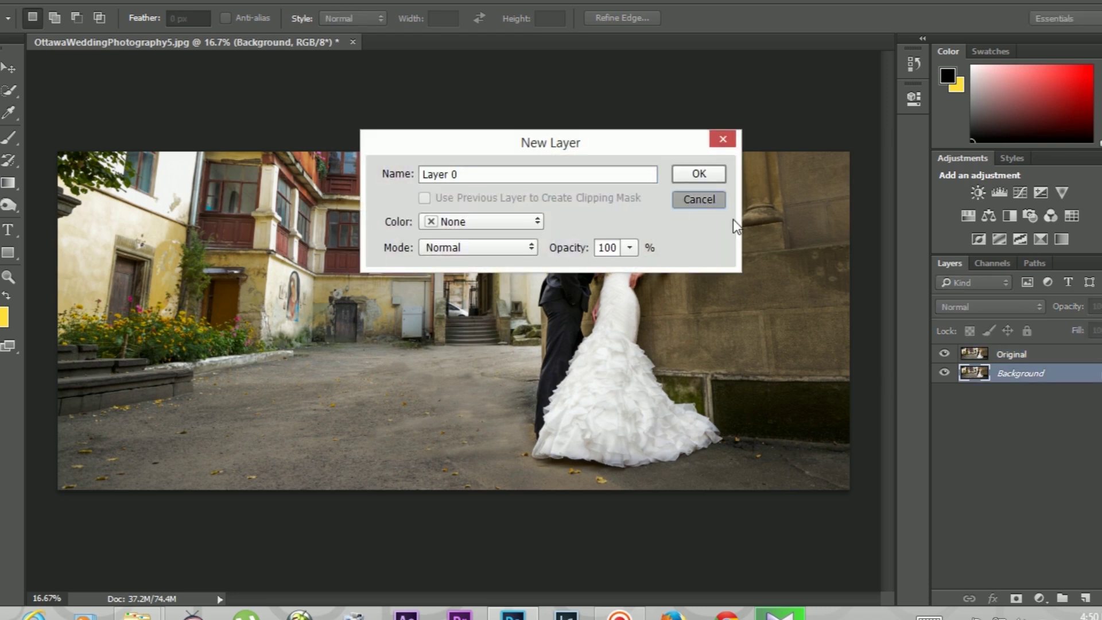
pyautogui.click(707, 202)
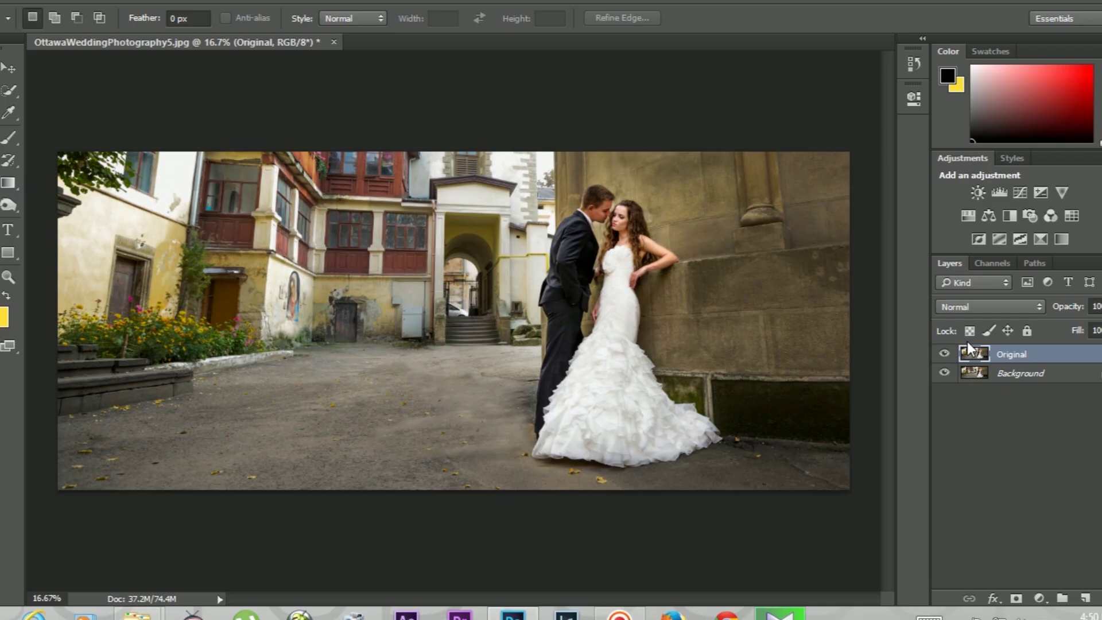
pyautogui.moveTo(1033, 374)
pyautogui.mouseDown()
pyautogui.moveTo(1022, 597)
pyautogui.moveTo(1093, 597)
pyautogui.mouseUp()
pyautogui.moveTo(1022, 354); pyautogui.dragTo(1085, 598)
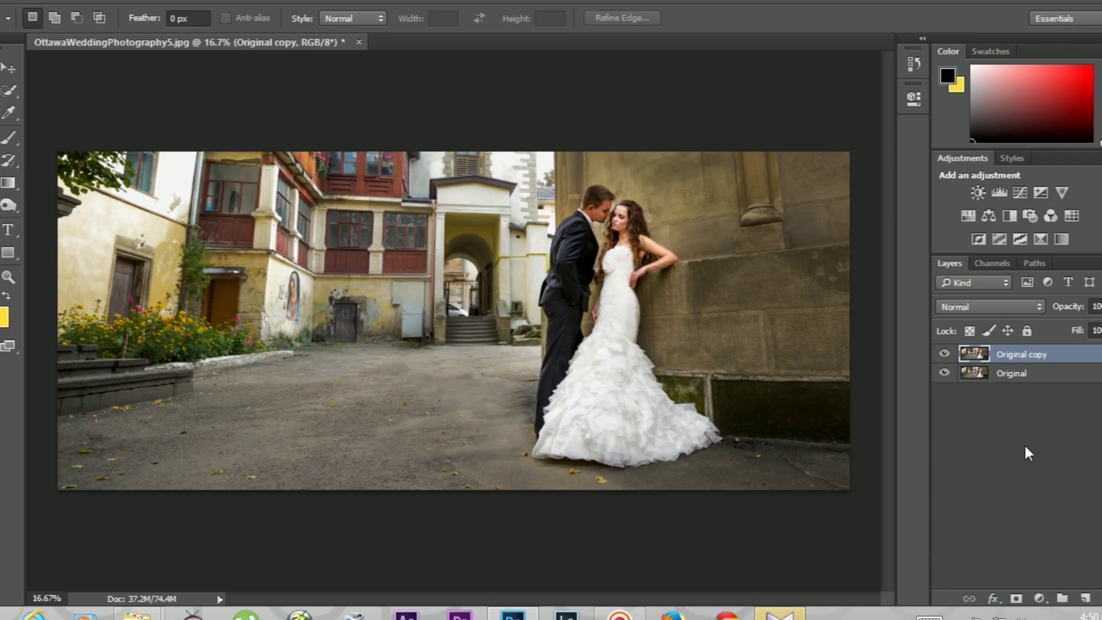
pyautogui.hotkey('alt', 't')
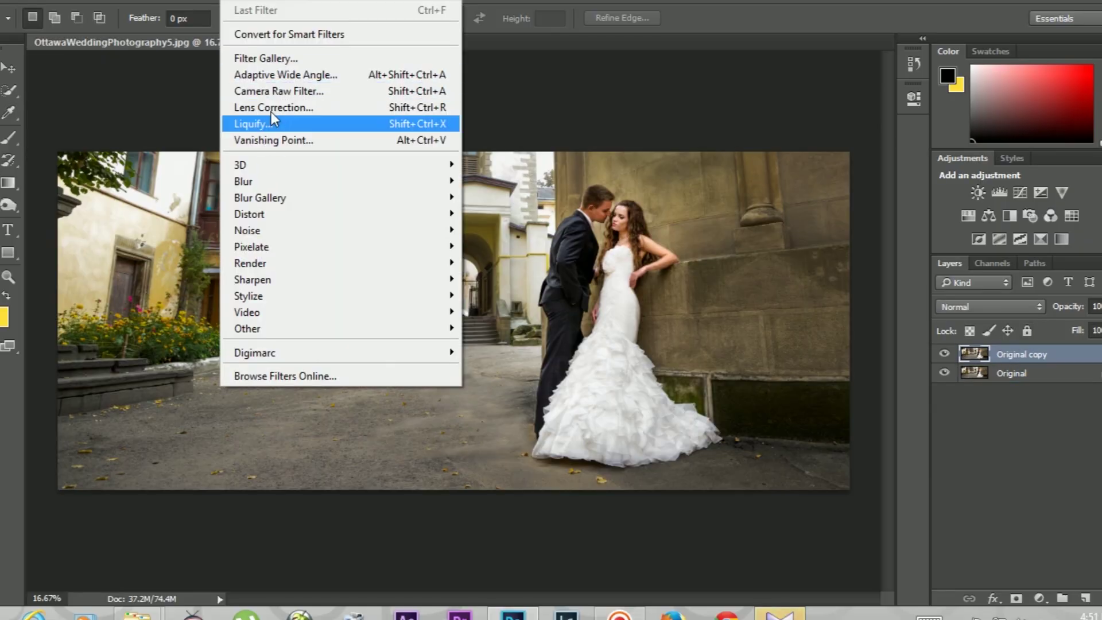
# In Camera Raw, set Temperature -6, Tint +7, Highlights -73, Shadows +78, Whites +32, Blacks -26, Clarity +9.
pyautogui.click(278, 93)
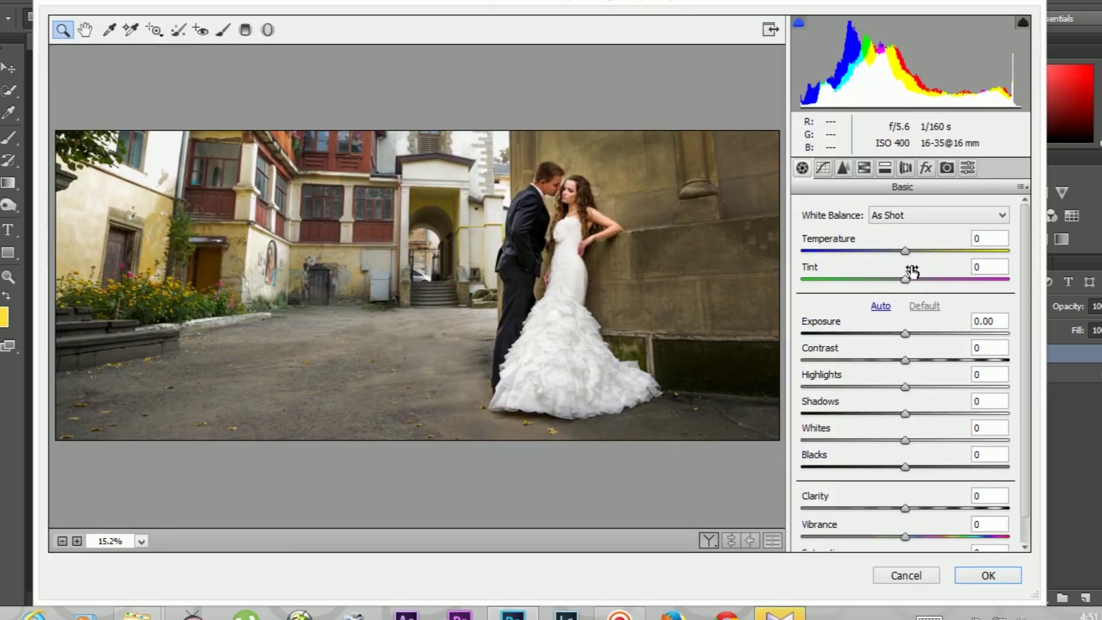
pyautogui.click(912, 251)
pyautogui.moveTo(917, 256)
pyautogui.mouseDown()
pyautogui.moveTo(900, 256)
pyautogui.moveTo(912, 282)
pyautogui.mouseUp()
pyautogui.moveTo(905, 388); pyautogui.dragTo(829, 388)
pyautogui.moveTo(906, 413); pyautogui.dragTo(988, 414)
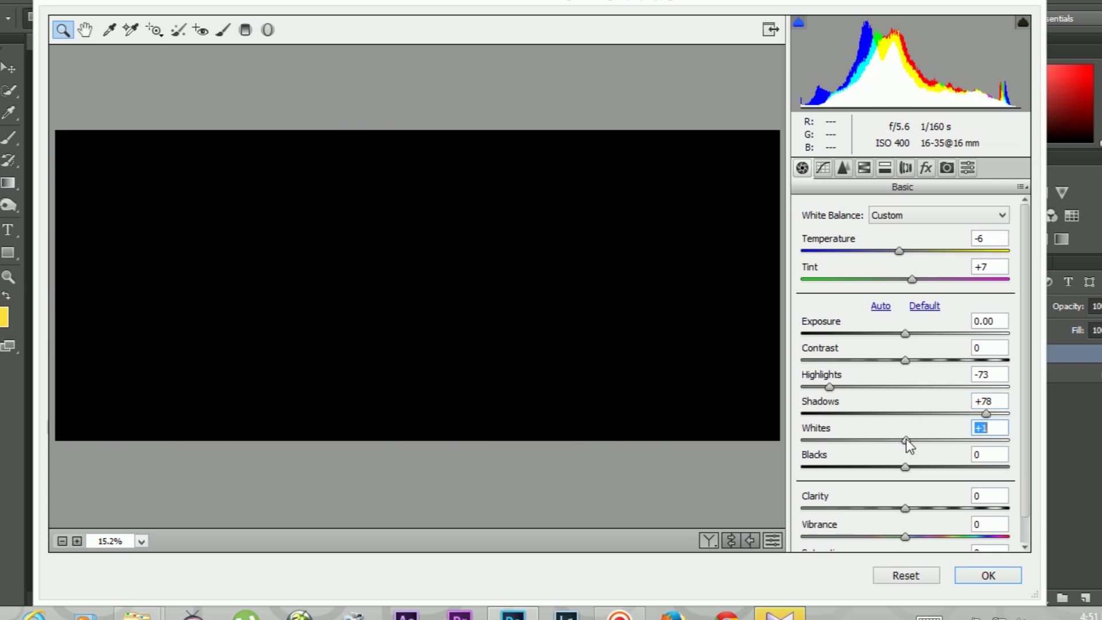
pyautogui.moveTo(905, 439)
pyautogui.mouseDown()
pyautogui.moveTo(938, 441)
pyautogui.moveTo(879, 467)
pyautogui.mouseUp()
pyautogui.moveTo(906, 508); pyautogui.dragTo(906, 508)
# Raise Detail luminance noise reduction to 70.
pyautogui.scroll(-1, 1029, 374)
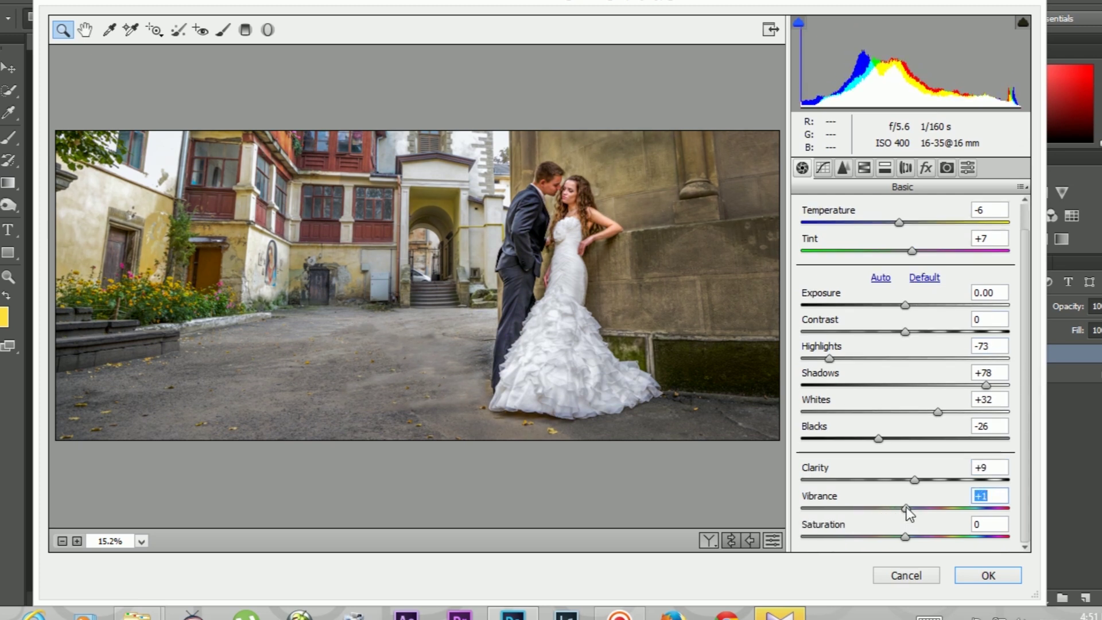
pyautogui.click(844, 171)
pyautogui.moveTo(804, 382)
pyautogui.mouseDown()
pyautogui.moveTo(924, 381)
pyautogui.moveTo(979, 408)
pyautogui.mouseUp()
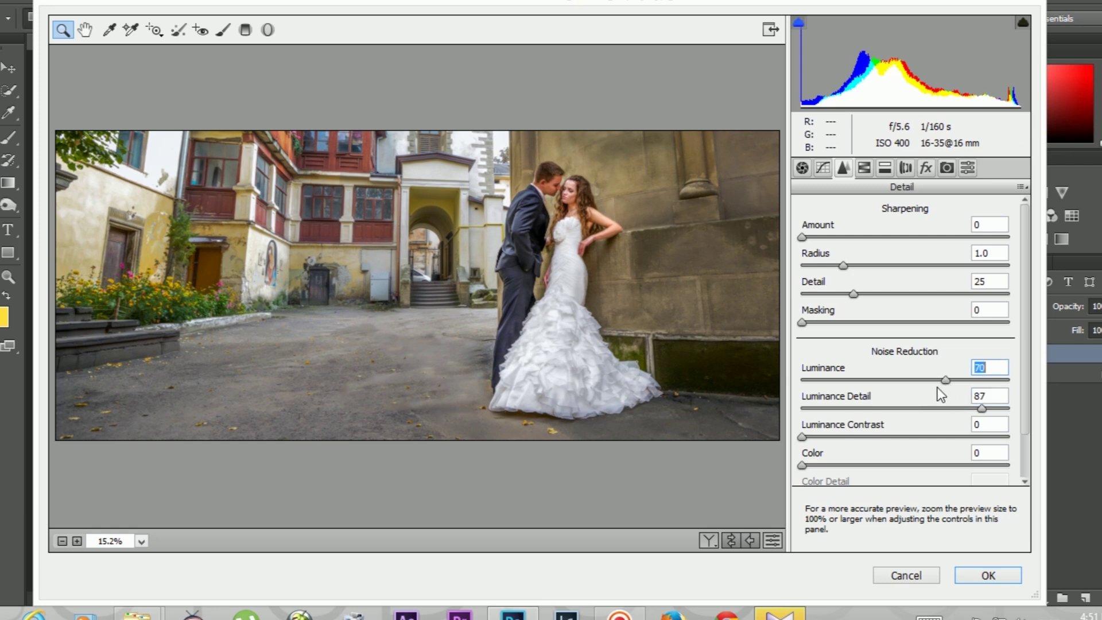
# Split-tone with highlights Hue 281/Saturation 10 and shadows Hue 54/Saturation 38.
pyautogui.click(884, 168)
pyautogui.moveTo(807, 236); pyautogui.dragTo(932, 236)
pyautogui.moveTo(808, 264); pyautogui.dragTo(871, 265)
pyautogui.moveTo(932, 236); pyautogui.dragTo(968, 236)
pyautogui.moveTo(871, 265); pyautogui.dragTo(827, 264)
pyautogui.moveTo(808, 369); pyautogui.dragTo(848, 369)
pyautogui.moveTo(806, 401); pyautogui.dragTo(842, 408)
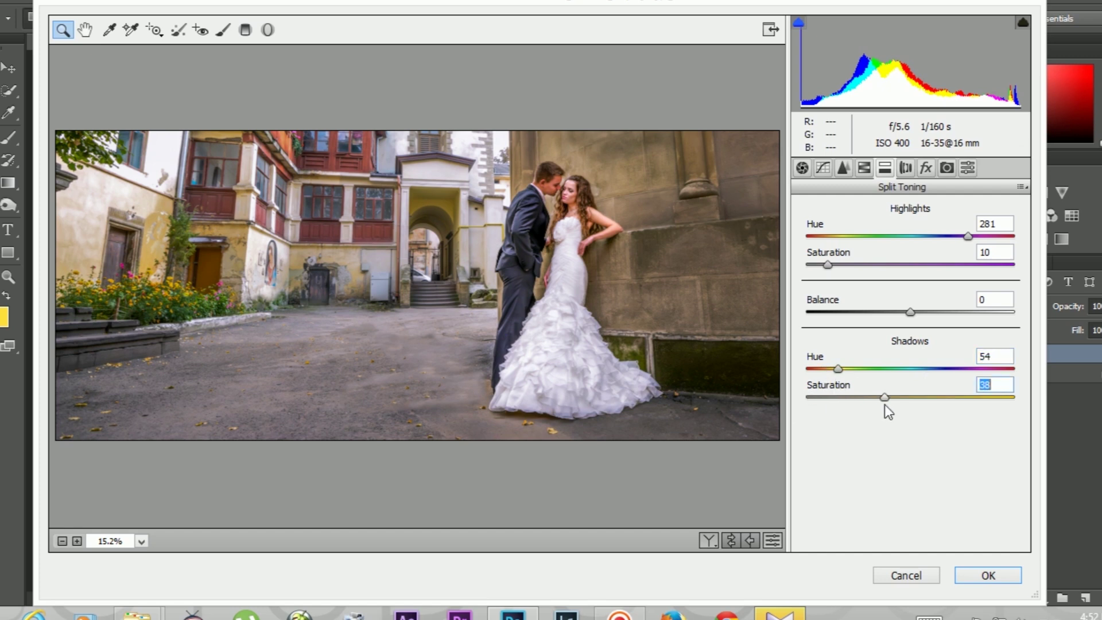
pyautogui.moveTo(838, 369); pyautogui.dragTo(921, 369)
pyautogui.moveTo(857, 396); pyautogui.dragTo(838, 404)
# Set sharpening Amount 6 and HSL saturation Reds +23, Oranges -12, then apply.
pyautogui.click(850, 170)
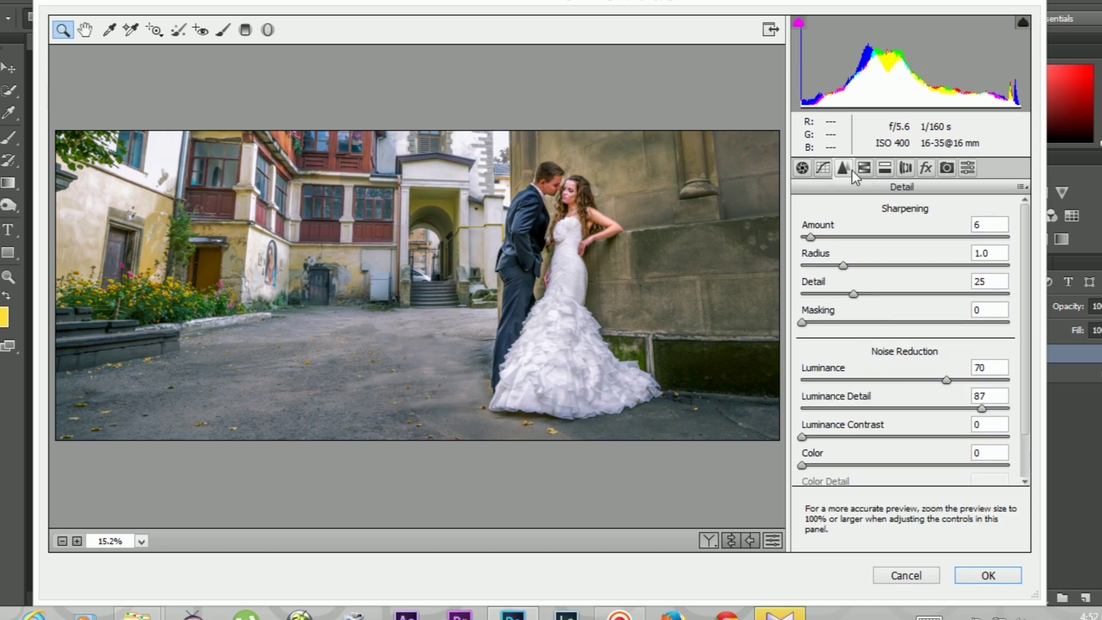
pyautogui.click(883, 169)
pyautogui.click(840, 170)
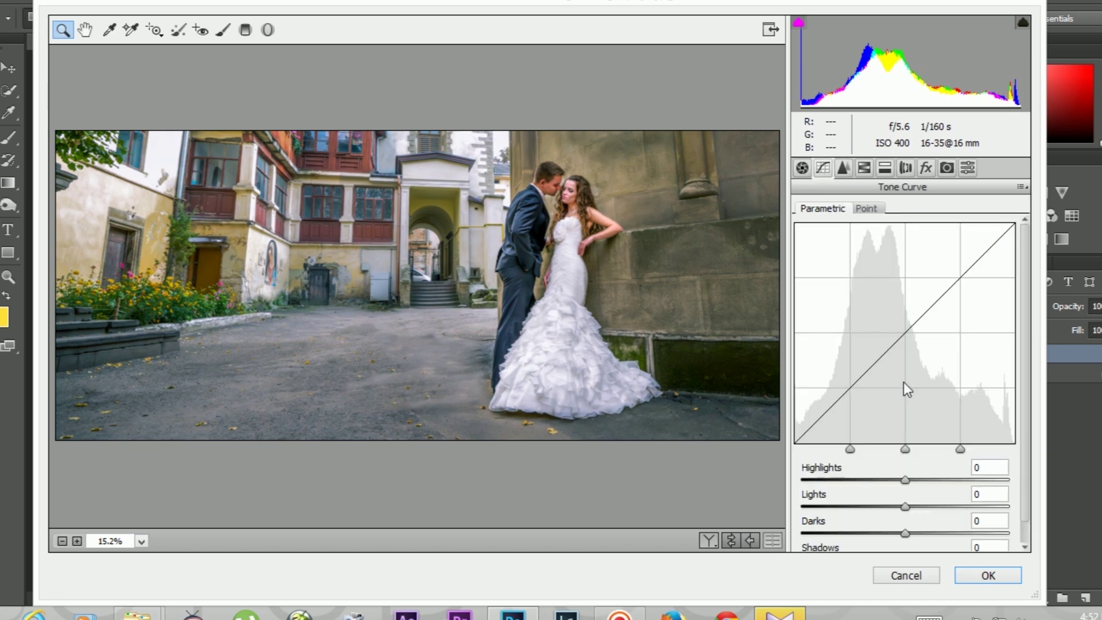
pyautogui.scroll(-2, 1029, 345)
pyautogui.click(906, 457)
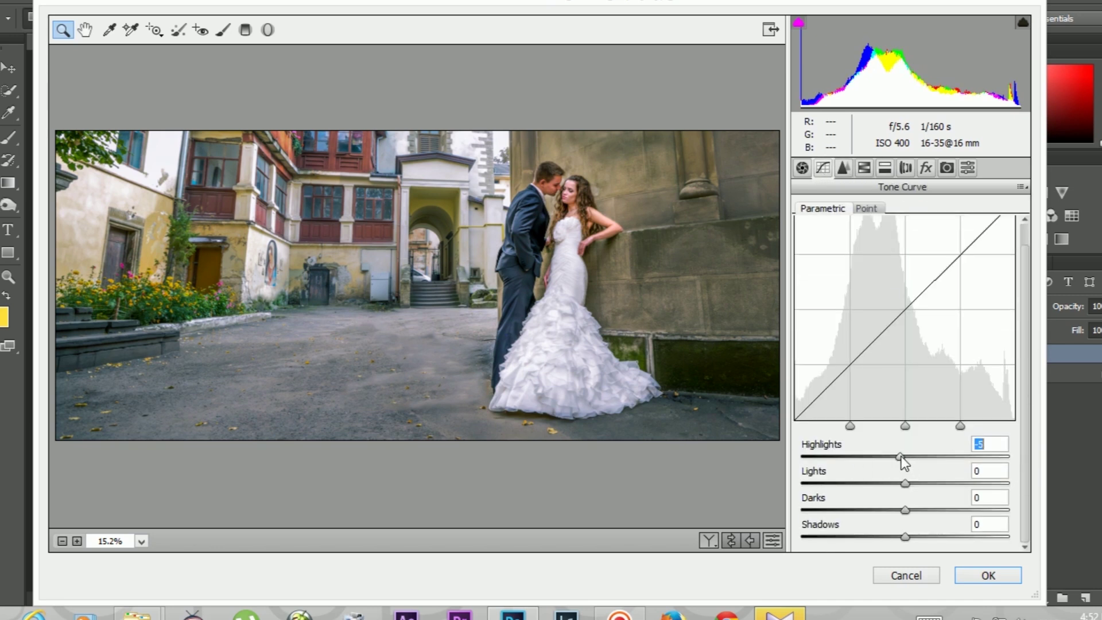
pyautogui.click(802, 168)
pyautogui.click(906, 167)
pyautogui.click(864, 167)
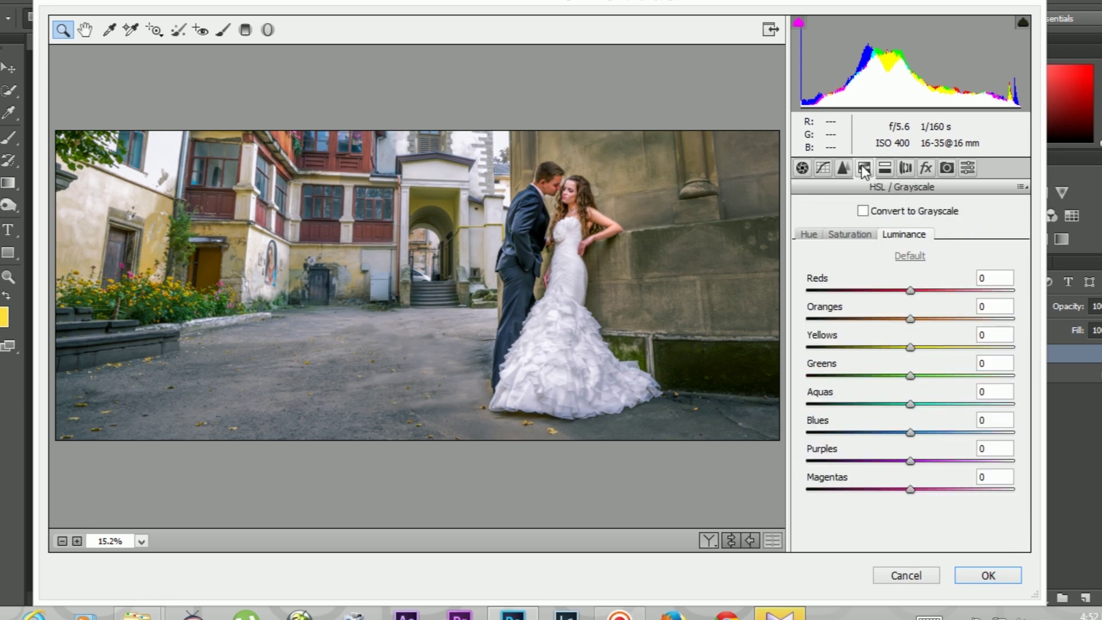
pyautogui.click(850, 235)
pyautogui.moveTo(910, 319)
pyautogui.mouseDown()
pyautogui.moveTo(953, 319)
pyautogui.moveTo(899, 319)
pyautogui.moveTo(919, 290)
pyautogui.mouseUp()
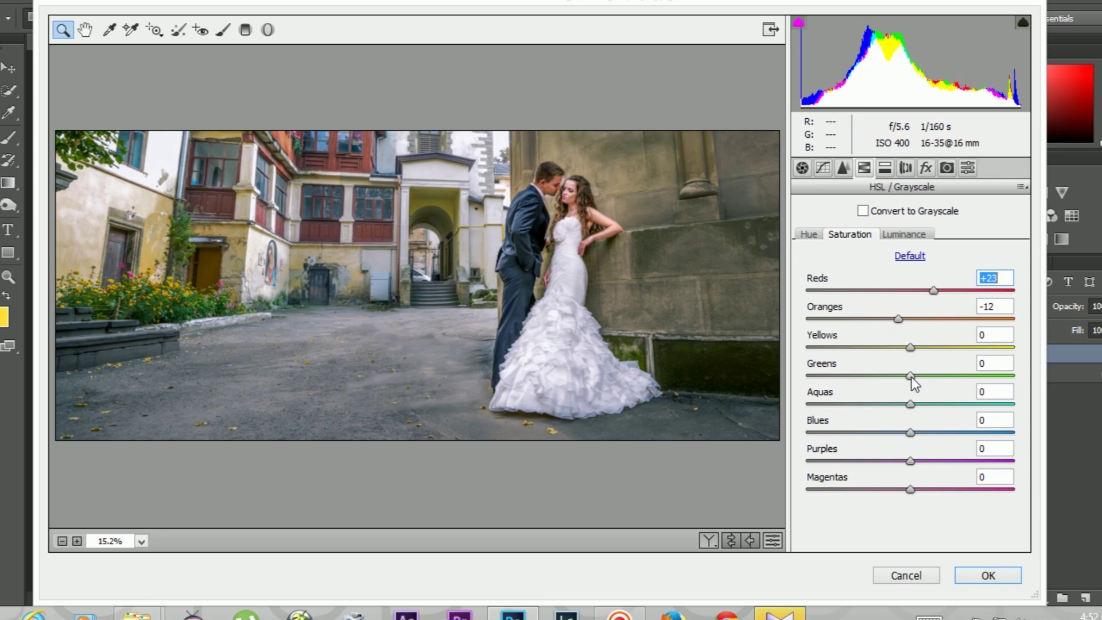
pyautogui.click(981, 575)
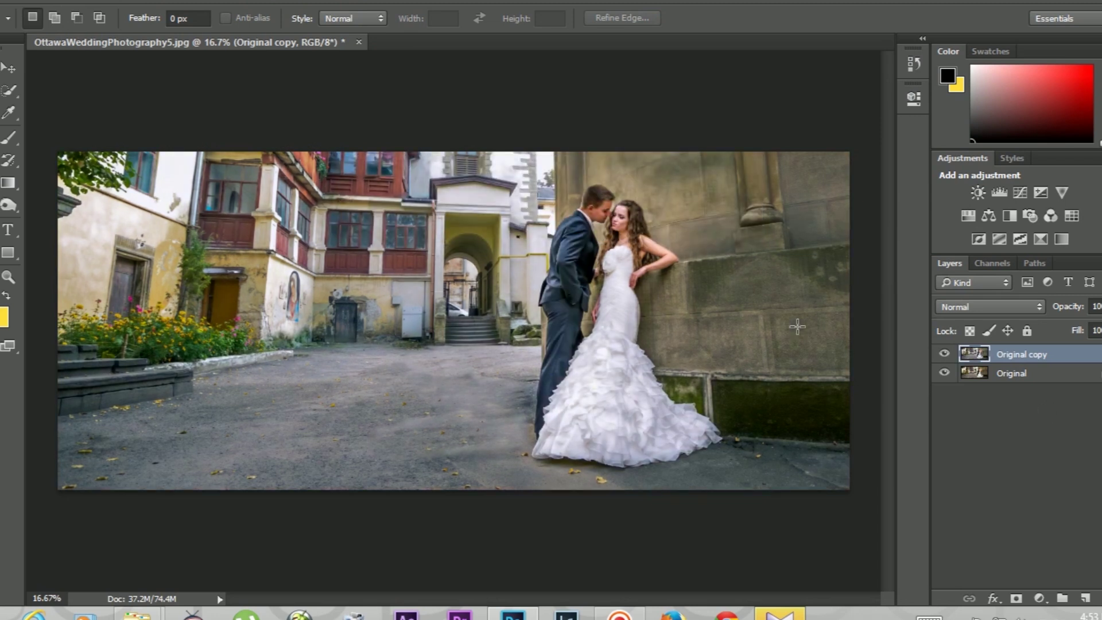
# Duplicate the graded layer and rename the original 'Camera Raw Ori'.
pyautogui.click(944, 355)
pyautogui.click(945, 354)
pyautogui.click(945, 355)
pyautogui.moveTo(1020, 359); pyautogui.dragTo(1085, 598)
pyautogui.doubleClick(1025, 373)
pyautogui.write('Ca')
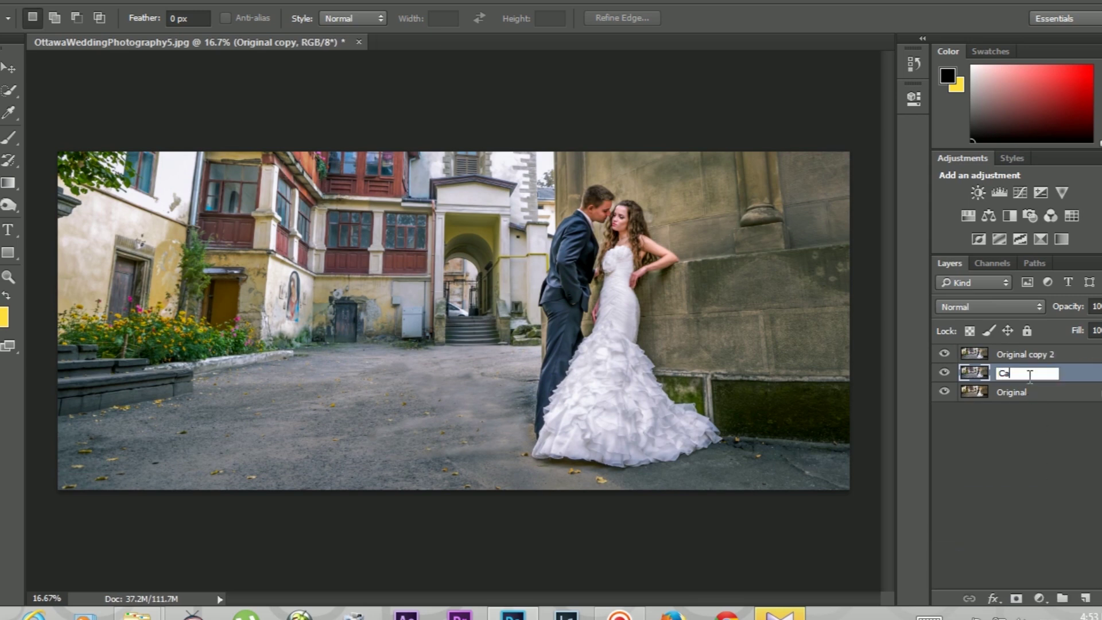
pyautogui.write('mera Raw Ori')
pyautogui.press('Return')
# Make Original copy 2 visible and open the Camera Raw Filter on it.
pyautogui.click(1039, 361)
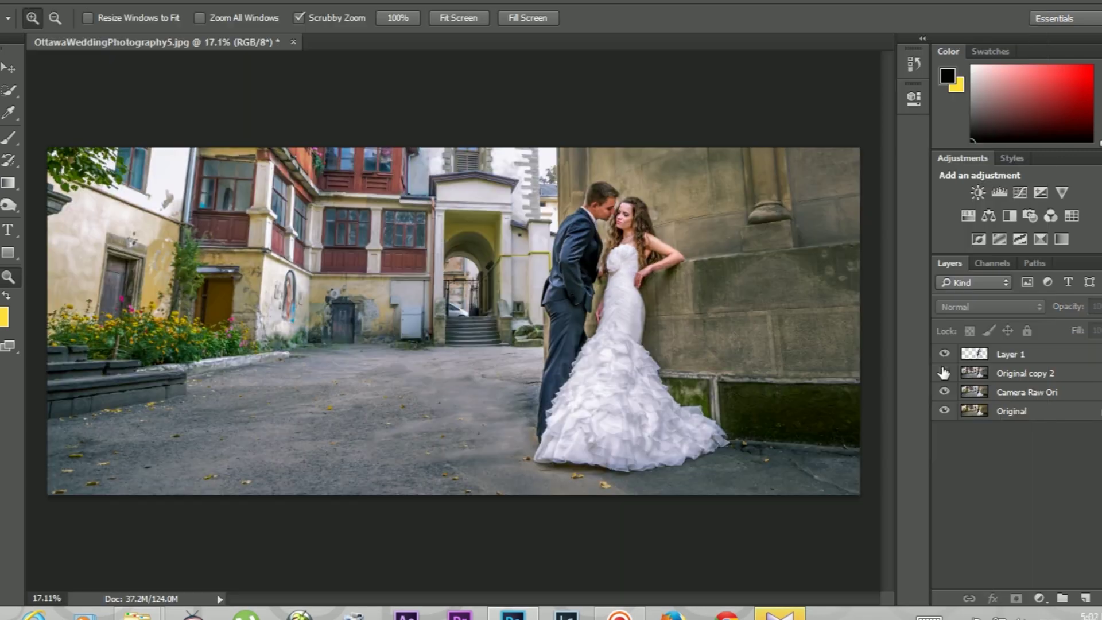
pyautogui.click(944, 373)
pyautogui.click(1022, 373)
pyautogui.click(233, 2)
pyautogui.click(278, 90)
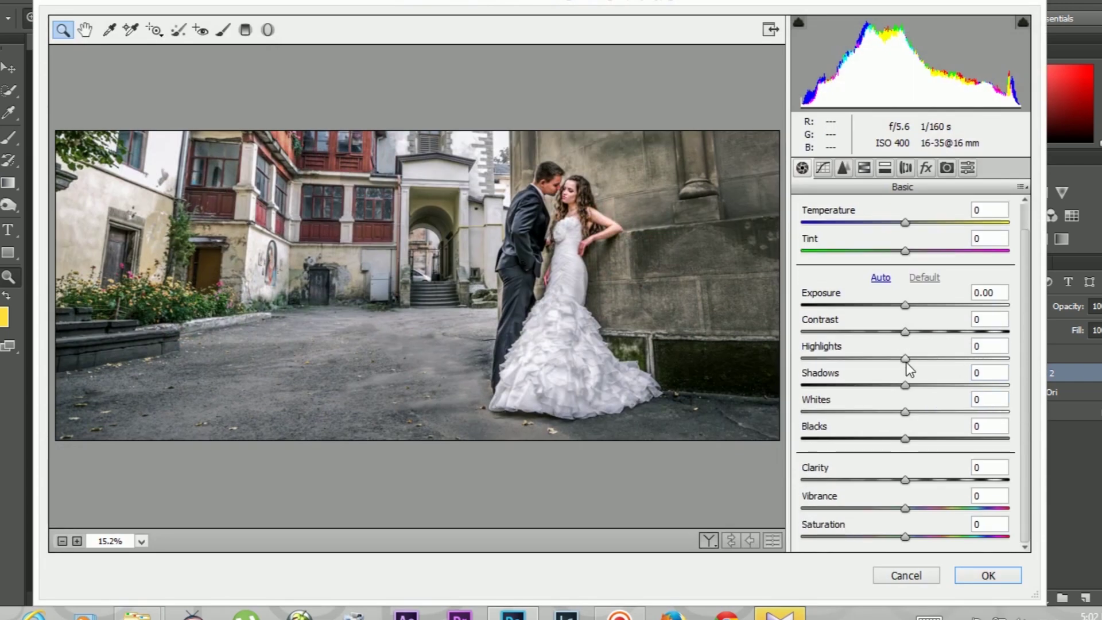
# Apply Highlights -51, Shadows +43, Whites +19, Blacks -8, Clarity +26, Vibrance -20.
pyautogui.moveTo(906, 358); pyautogui.dragTo(842, 359)
pyautogui.moveTo(906, 385)
pyautogui.mouseDown()
pyautogui.moveTo(949, 386)
pyautogui.moveTo(892, 412)
pyautogui.moveTo(919, 439)
pyautogui.moveTo(884, 438)
pyautogui.moveTo(925, 412)
pyautogui.moveTo(897, 438)
pyautogui.mouseUp()
pyautogui.moveTo(906, 479)
pyautogui.mouseDown()
pyautogui.moveTo(946, 480)
pyautogui.moveTo(903, 510)
pyautogui.moveTo(879, 511)
pyautogui.moveTo(942, 519)
pyautogui.moveTo(882, 524)
pyautogui.mouseUp()
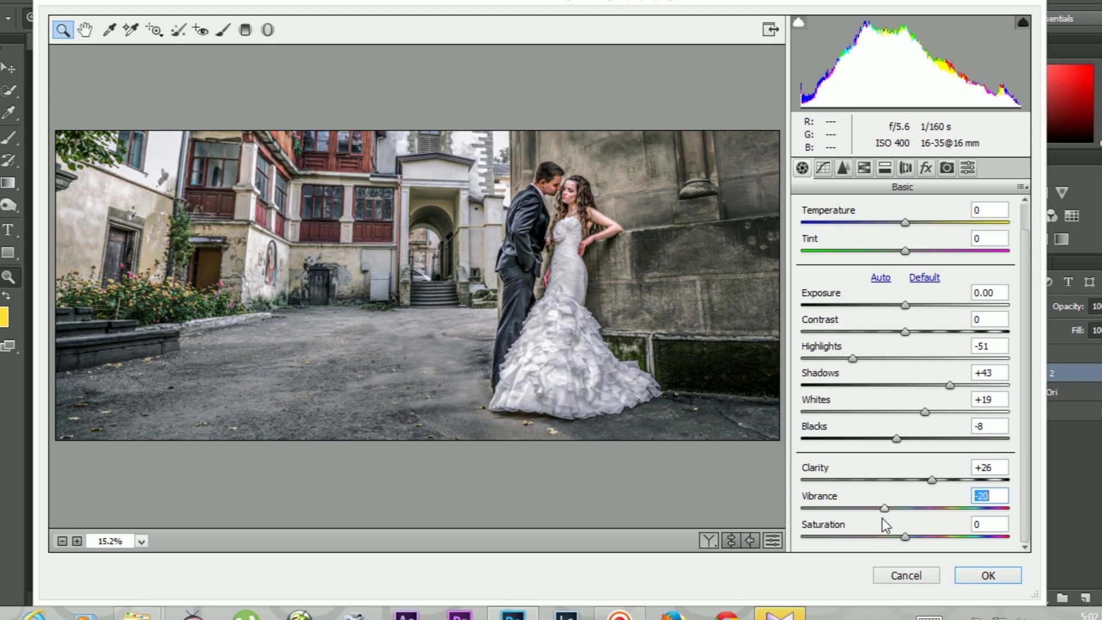
pyautogui.press('Return')
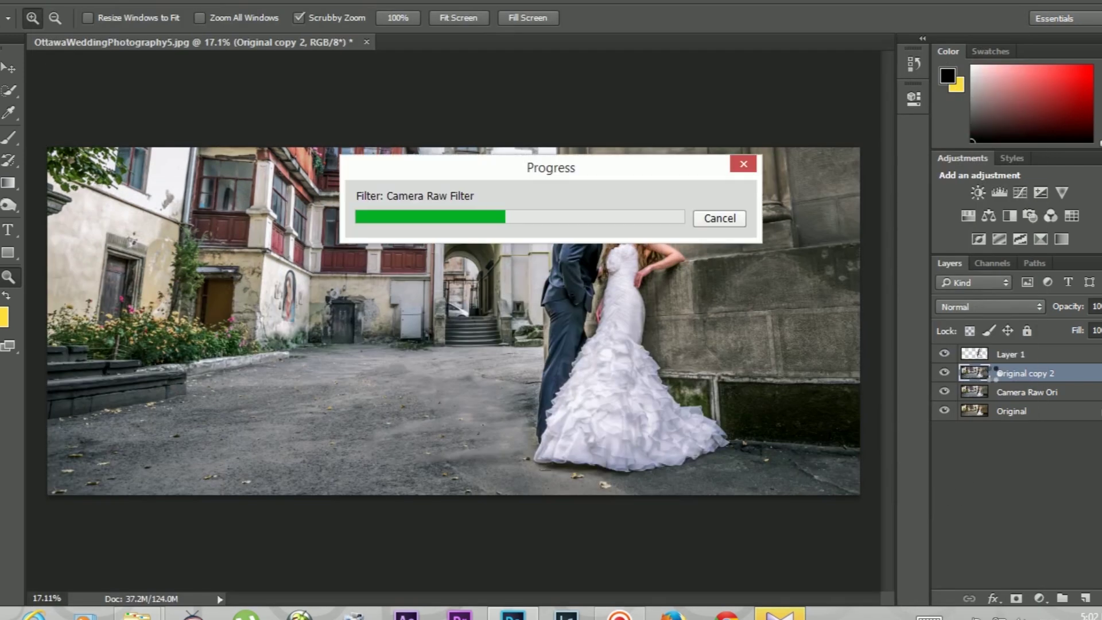
pyautogui.click(1010, 354)
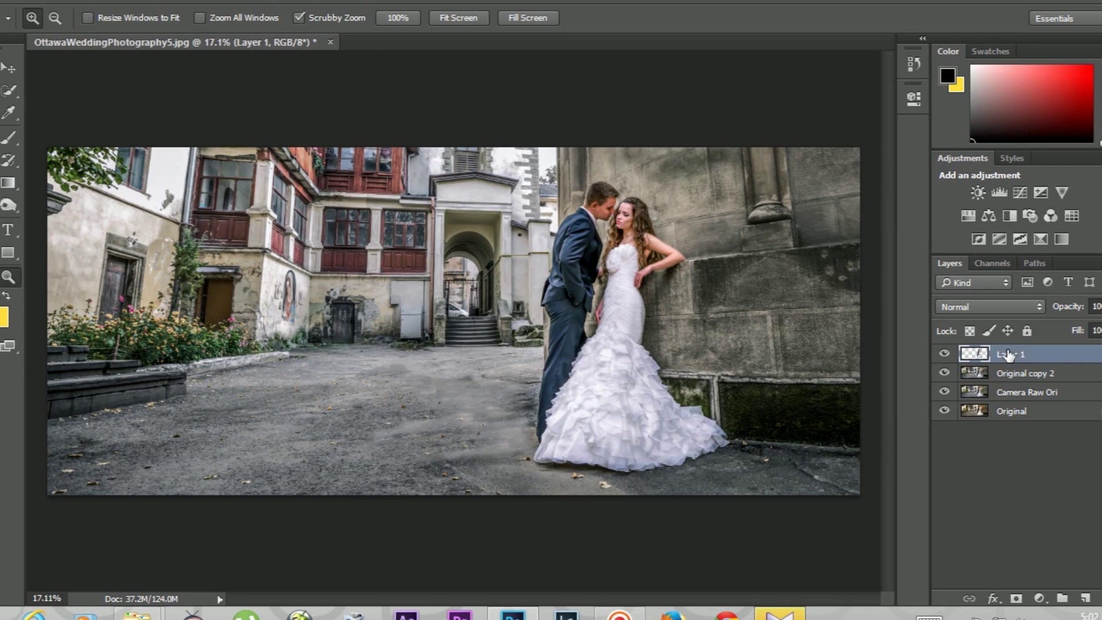
# Open Camera Raw on Layer 1 and add clarity, recover highlights, set Shadows +50.
pyautogui.click(270, 1)
pyautogui.click(322, 108)
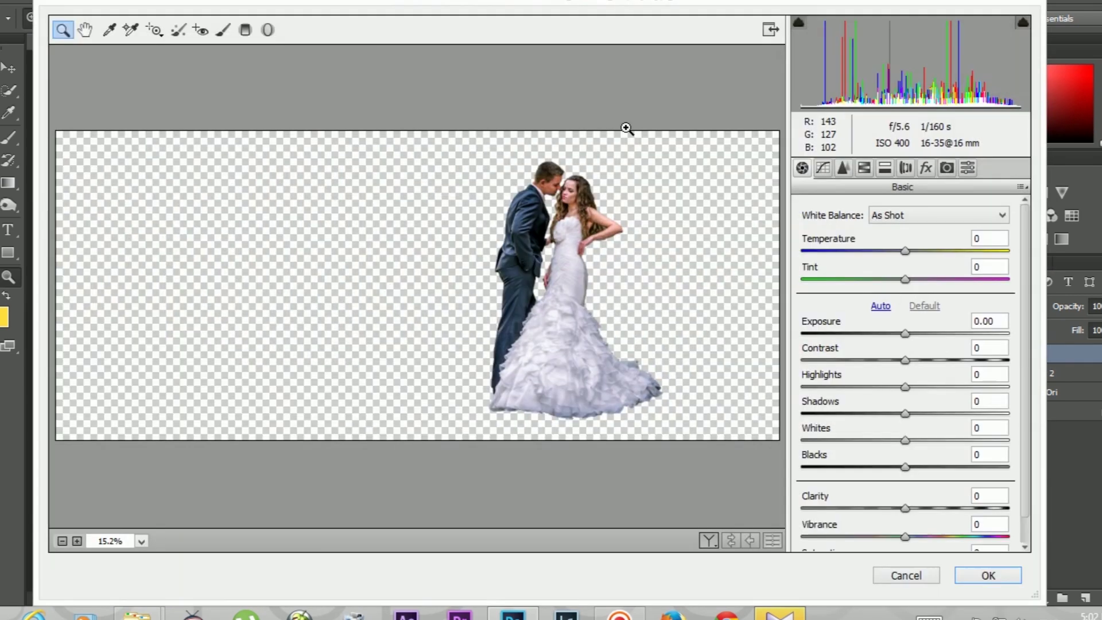
pyautogui.click(581, 195)
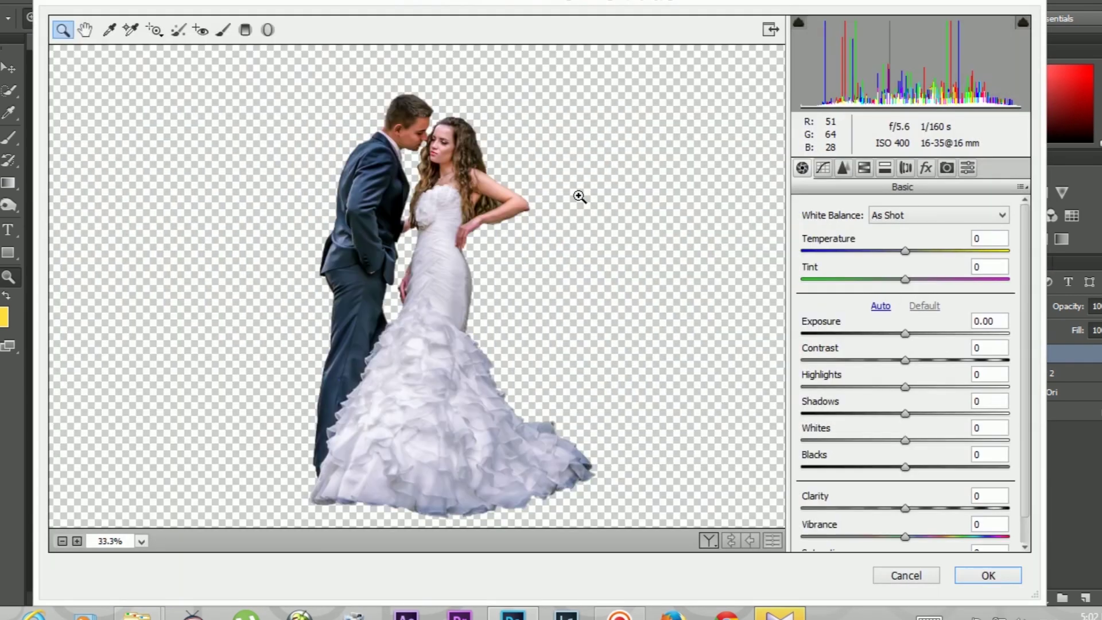
pyautogui.moveTo(905, 509); pyautogui.dragTo(917, 508)
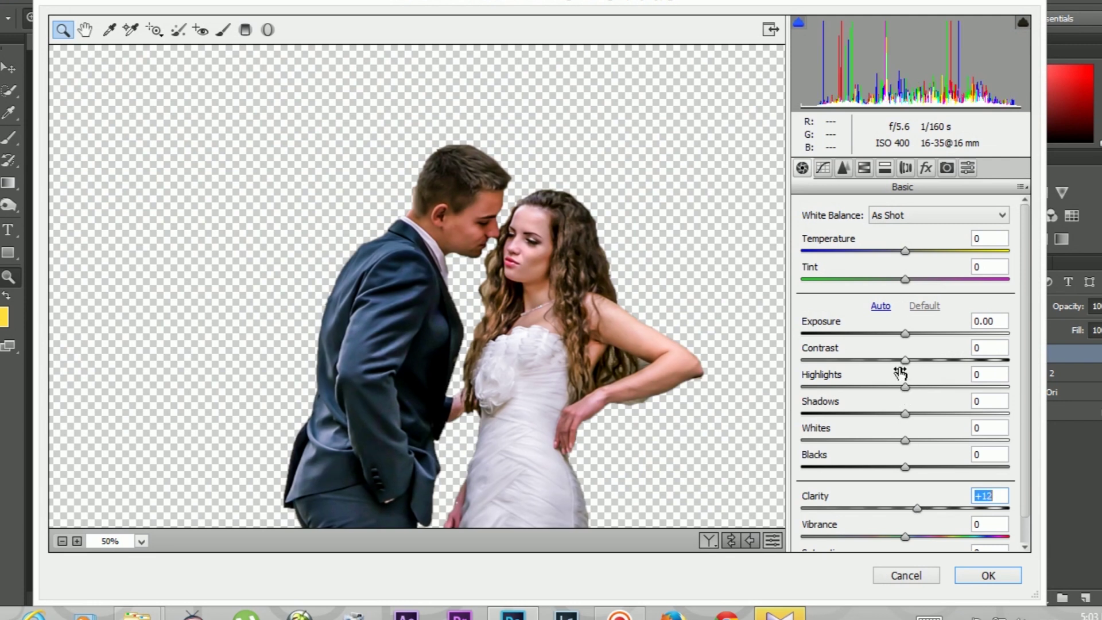
pyautogui.moveTo(905, 387)
pyautogui.mouseDown()
pyautogui.moveTo(863, 387)
pyautogui.moveTo(964, 414)
pyautogui.mouseUp()
pyautogui.write('50')
pyautogui.press('Return')
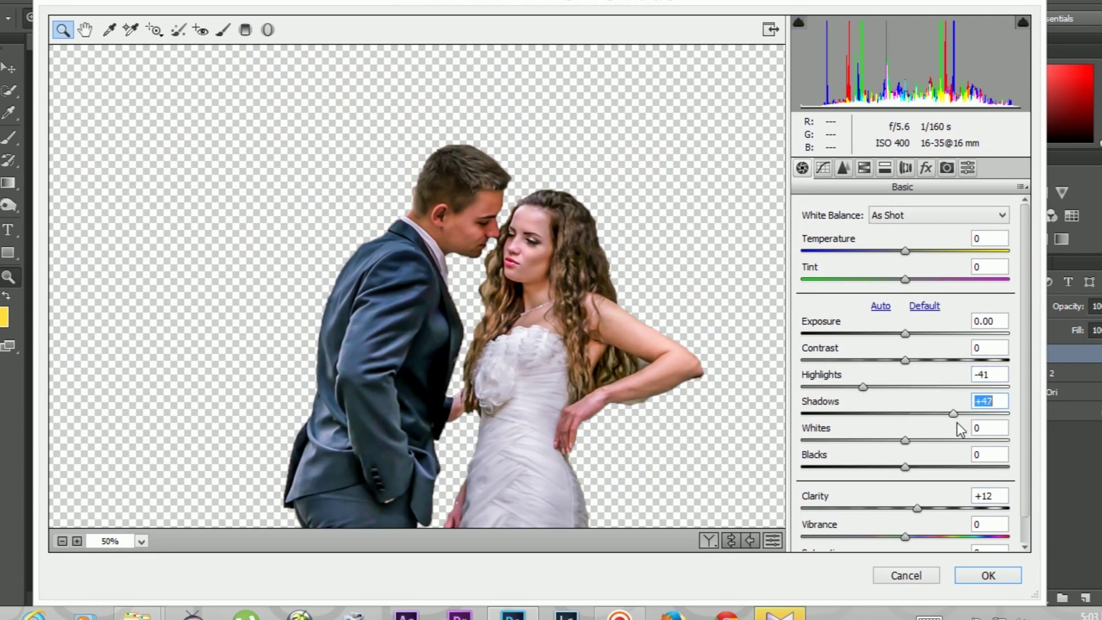
# Boost red and cut yellow saturation, set luminance Reds +19, Blues +1, raise Greens, apply.
pyautogui.scroll(-1, 1022, 359)
pyautogui.click(843, 168)
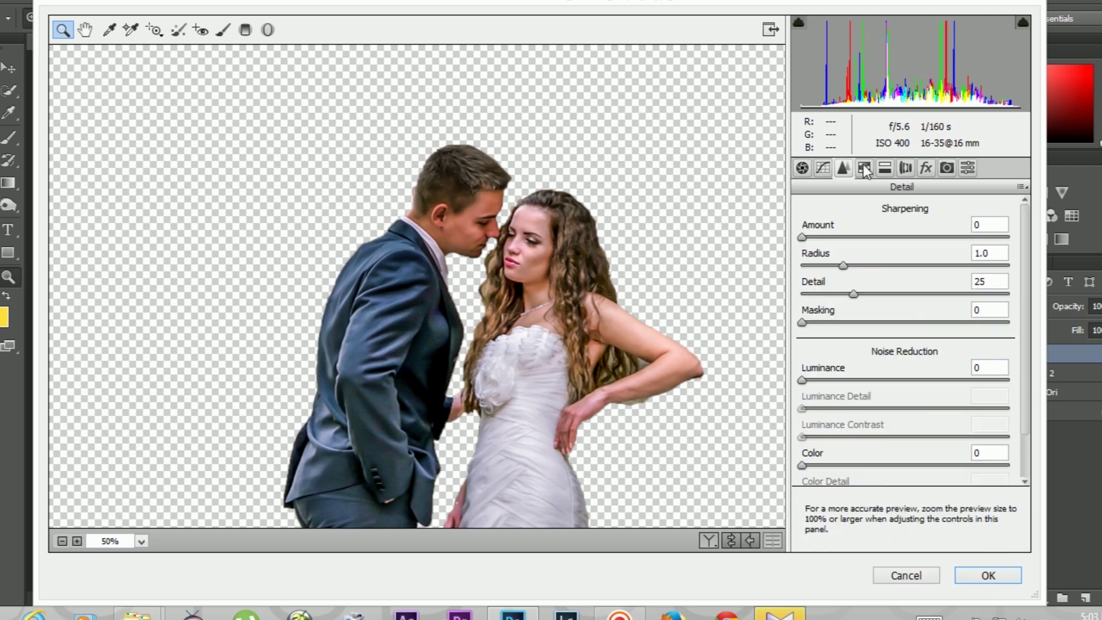
pyautogui.moveTo(911, 291); pyautogui.dragTo(897, 301)
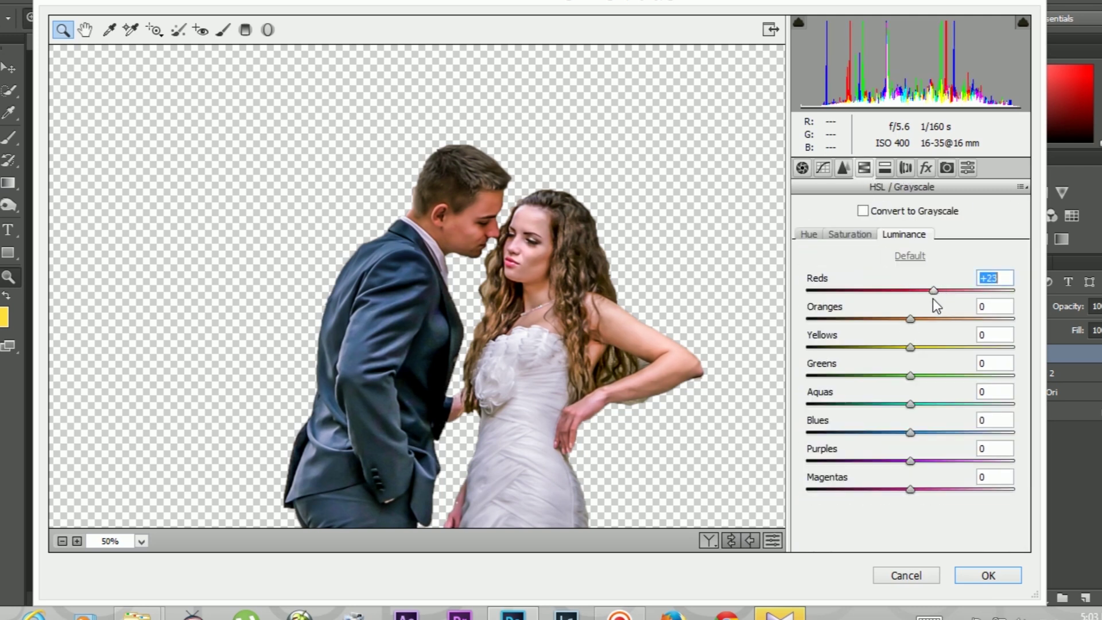
pyautogui.click(850, 234)
pyautogui.moveTo(913, 295)
pyautogui.mouseDown()
pyautogui.moveTo(938, 298)
pyautogui.moveTo(889, 322)
pyautogui.mouseUp()
pyautogui.moveTo(931, 292); pyautogui.dragTo(928, 292)
pyautogui.moveTo(911, 347); pyautogui.dragTo(890, 350)
pyautogui.click(904, 235)
pyautogui.moveTo(911, 292)
pyautogui.mouseDown()
pyautogui.moveTo(932, 294)
pyautogui.moveTo(942, 319)
pyautogui.mouseUp()
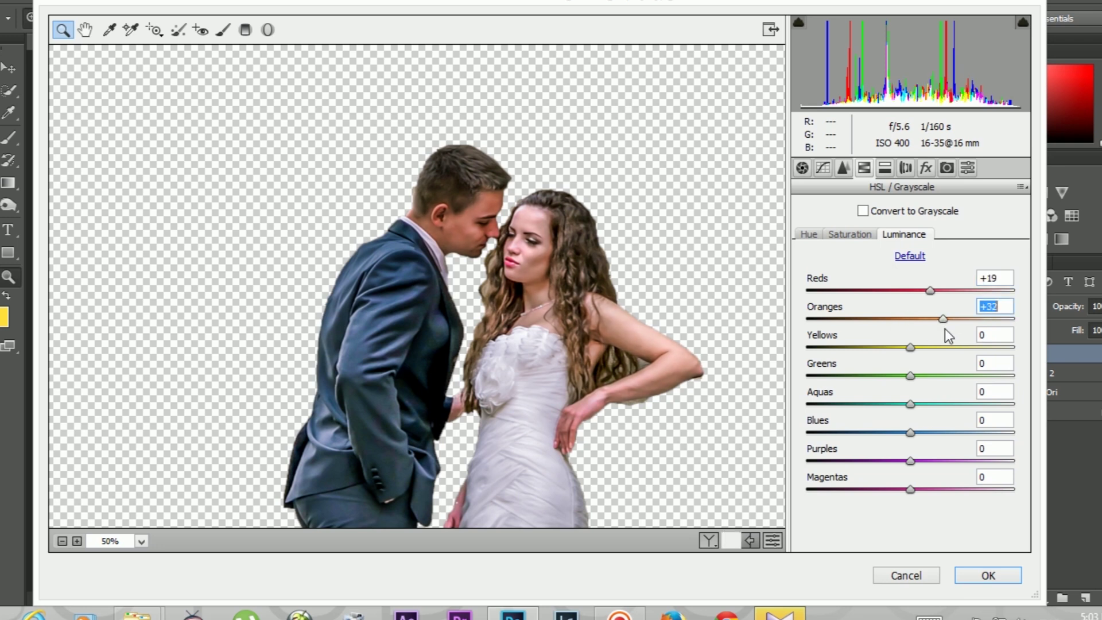
pyautogui.moveTo(911, 433)
pyautogui.mouseDown()
pyautogui.moveTo(896, 437)
pyautogui.moveTo(912, 434)
pyautogui.mouseUp()
pyautogui.click(911, 375)
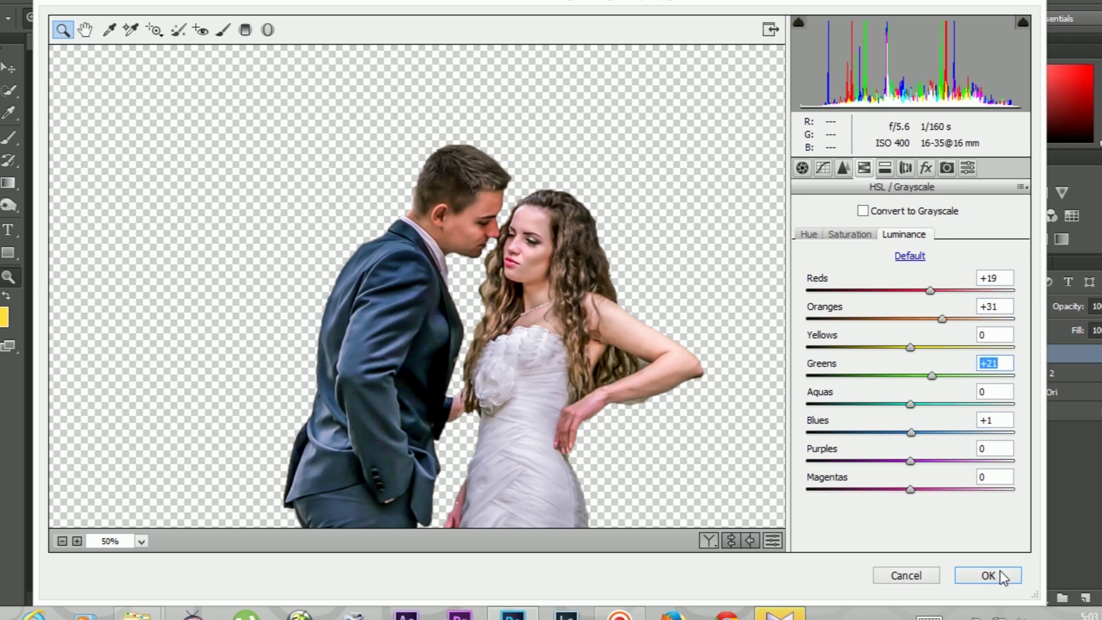
pyautogui.click(989, 576)
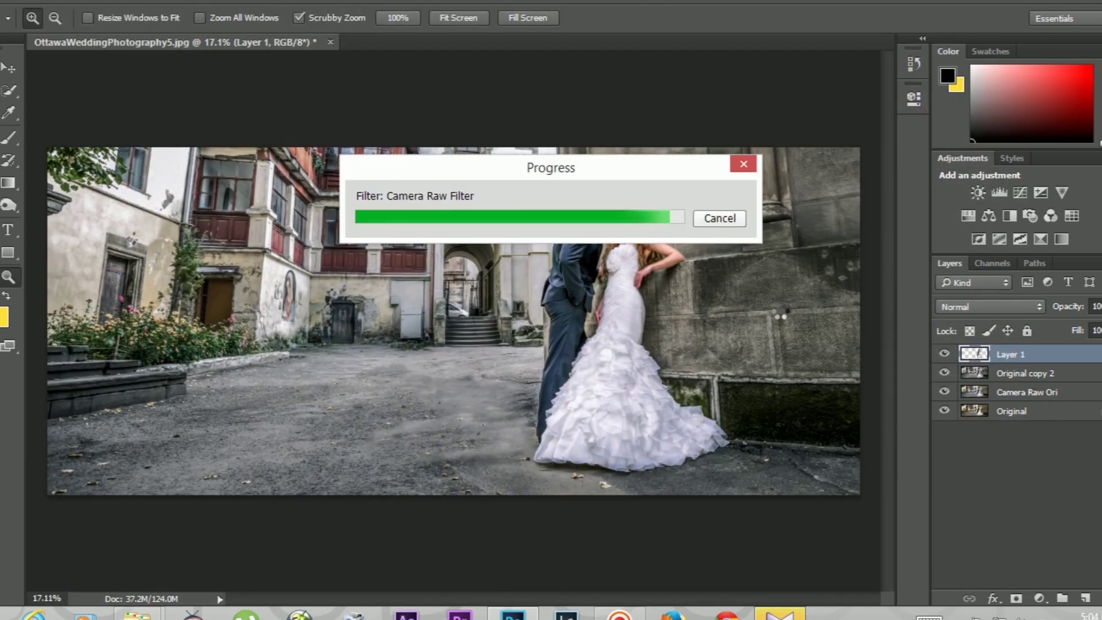
# Clip an Exposure layer with slightly raised Offset and Layer 1 onto Original copy 2, add Layer 2.
pyautogui.click(1041, 193)
pyautogui.click(914, 97)
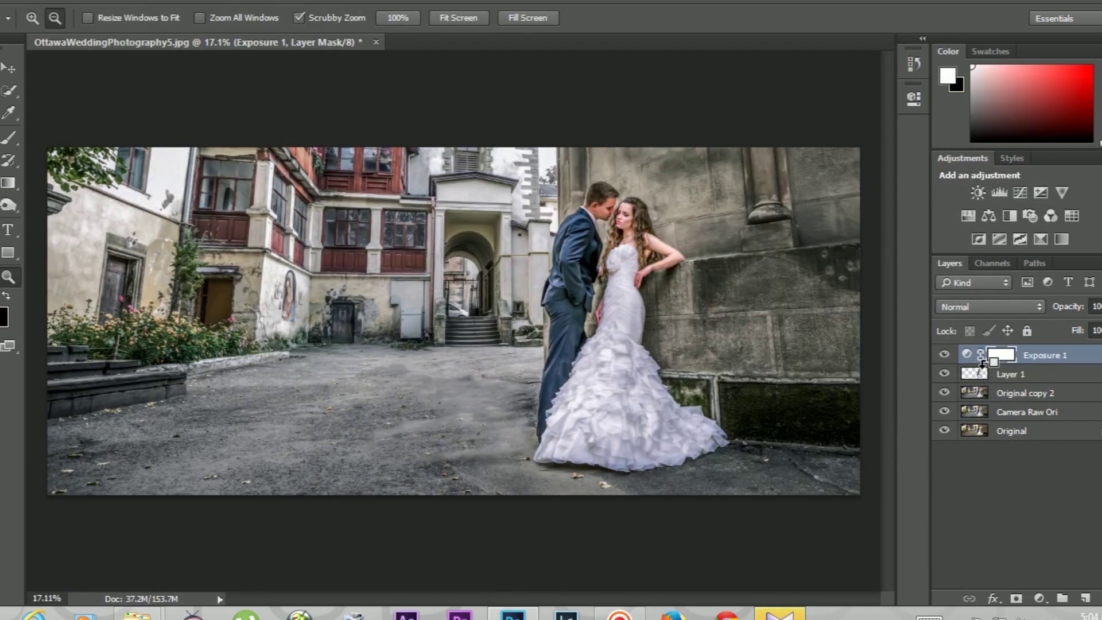
pyautogui.keyDown('alt'); pyautogui.click(983, 364); pyautogui.keyUp('alt')
pyautogui.keyDown('alt'); pyautogui.click(983, 383); pyautogui.keyUp('alt')
pyautogui.doubleClick(980, 356)
pyautogui.moveTo(770, 220); pyautogui.dragTo(771, 222)
pyautogui.click(916, 104)
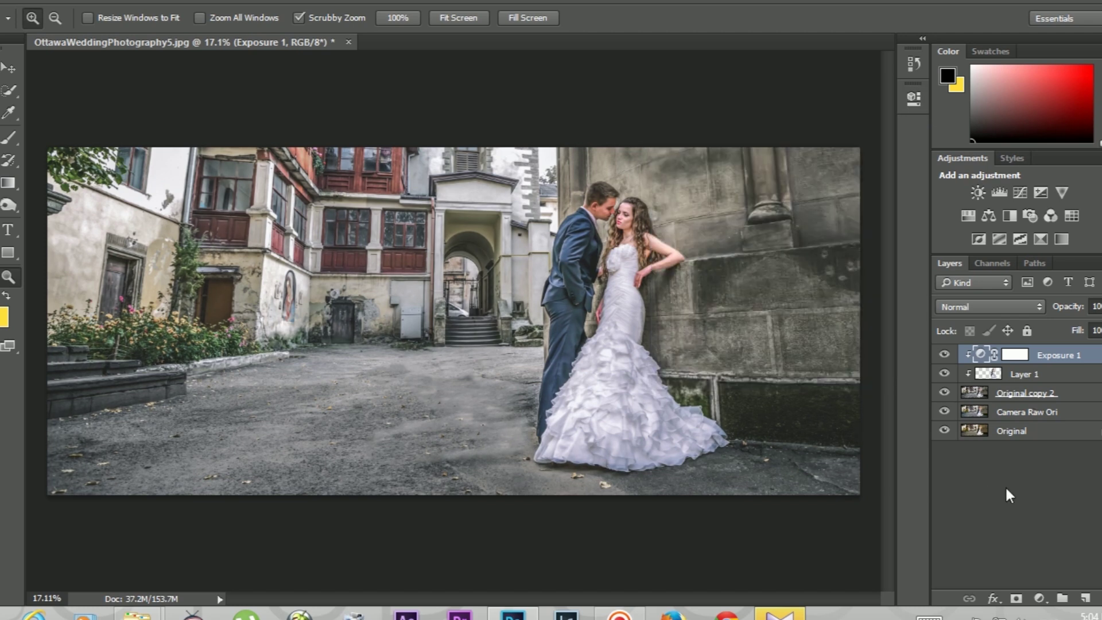
pyautogui.hotkey('ctrl', 'shift', 'n')
pyautogui.press('Return')
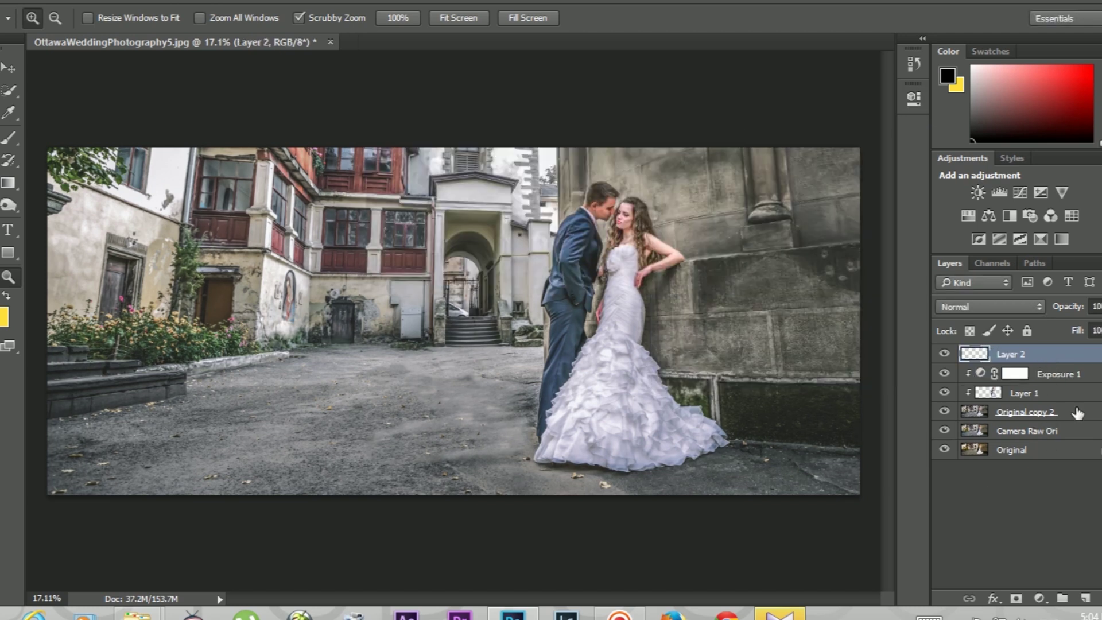
# Try a 114% Lens Flare on Original copy 2, then undo it.
pyautogui.click(1075, 412)
pyautogui.click(236, 1)
pyautogui.moveTo(250, 263)
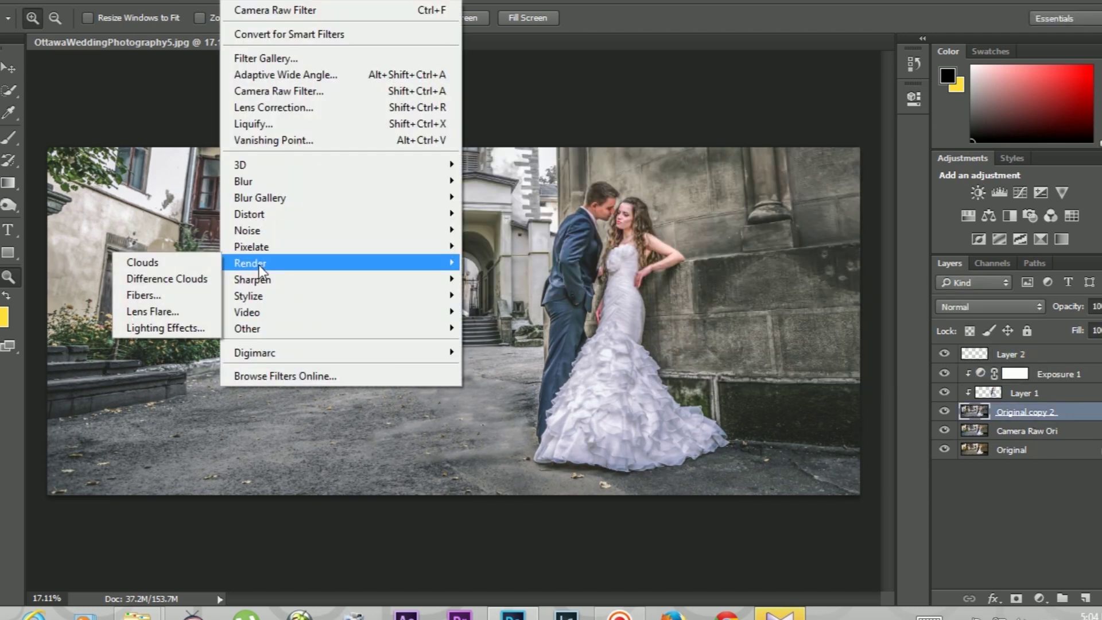
pyautogui.click(153, 311)
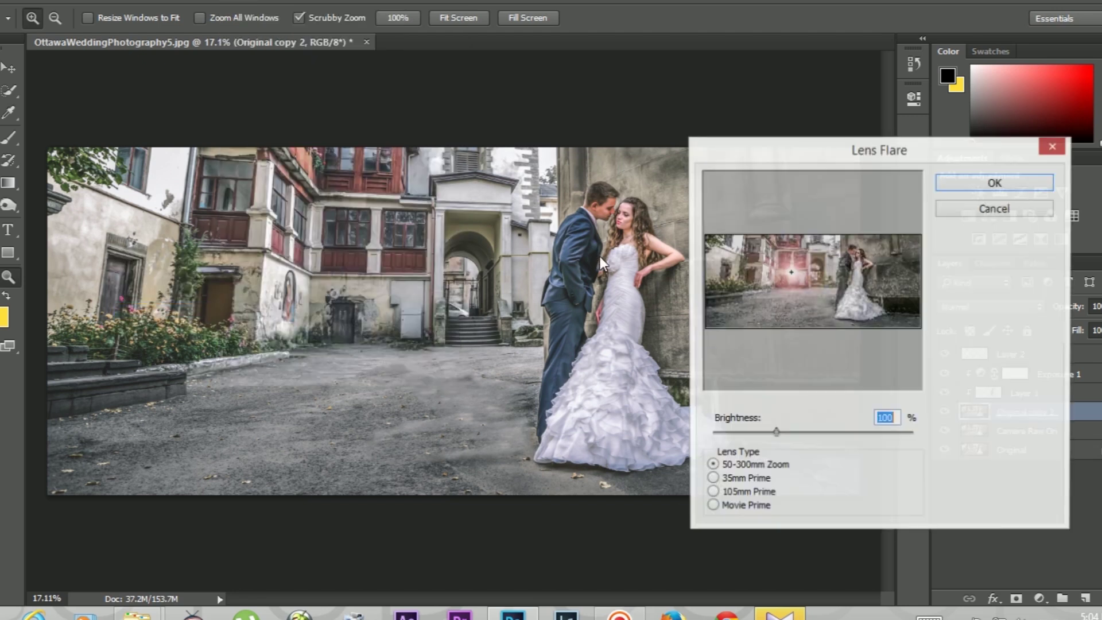
pyautogui.click(835, 236)
pyautogui.moveTo(775, 433); pyautogui.dragTo(784, 433)
pyautogui.click(712, 481)
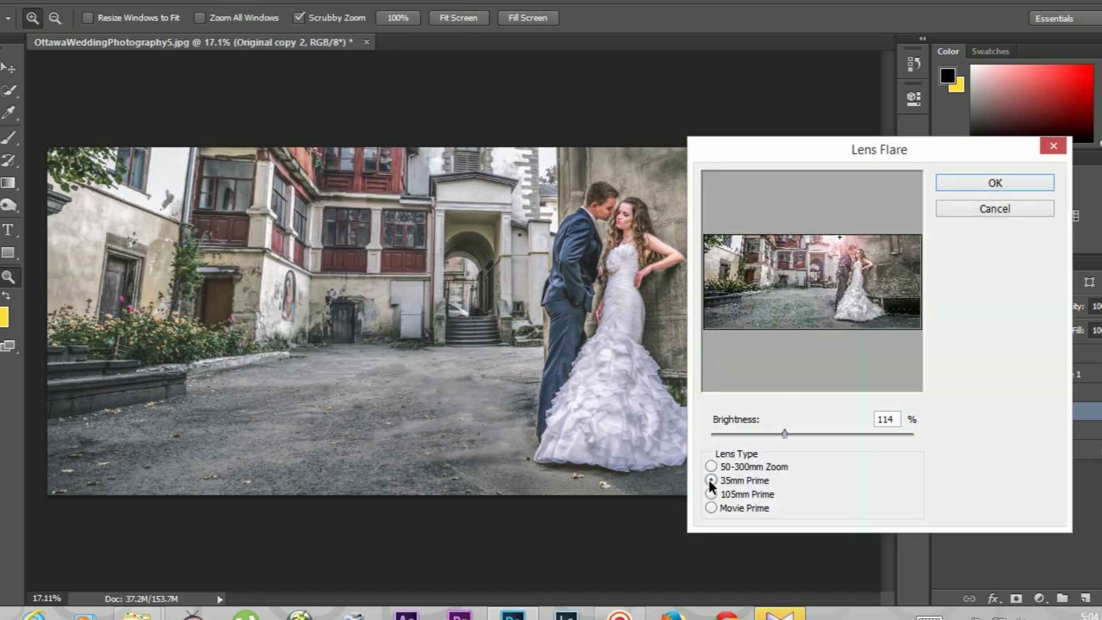
pyautogui.click(710, 467)
pyautogui.click(997, 185)
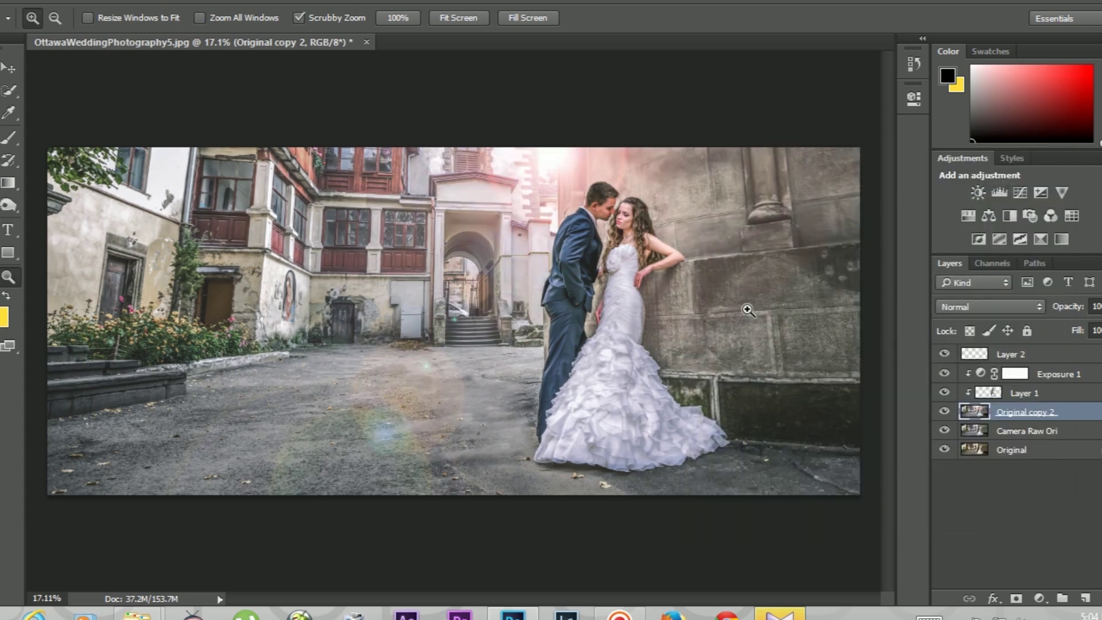
pyautogui.hotkey('ctrl', 'z')
# Duplicate the photo layer, test a 105mm Prime flare and move, then undo.
pyautogui.click(1058, 413)
pyautogui.hotkey('ctrl', 'j')
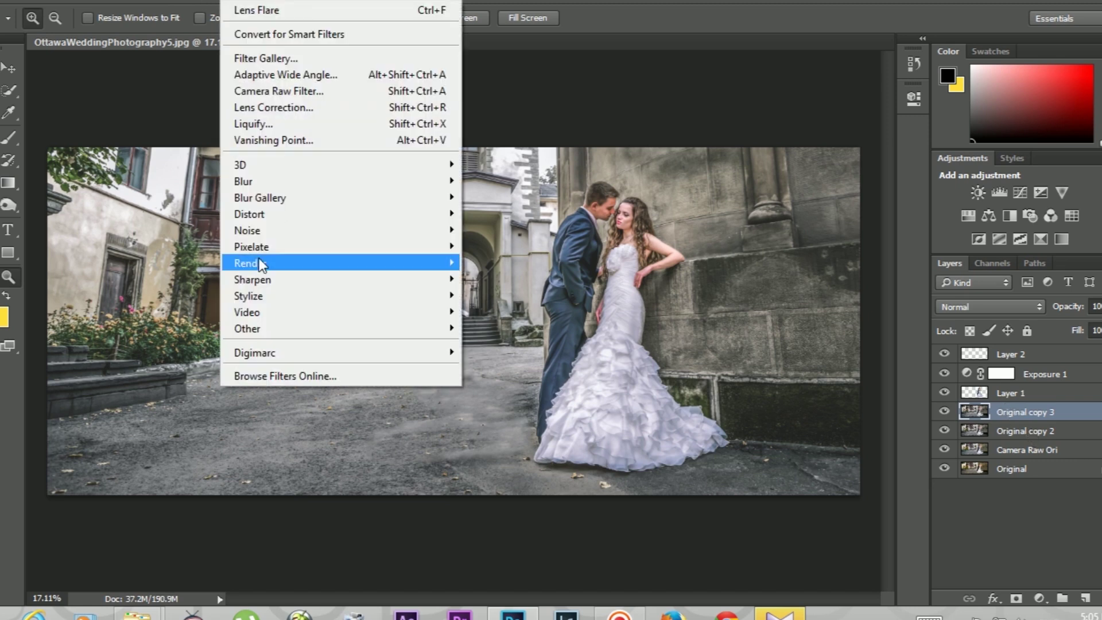
pyautogui.moveTo(250, 263)
pyautogui.click(197, 311)
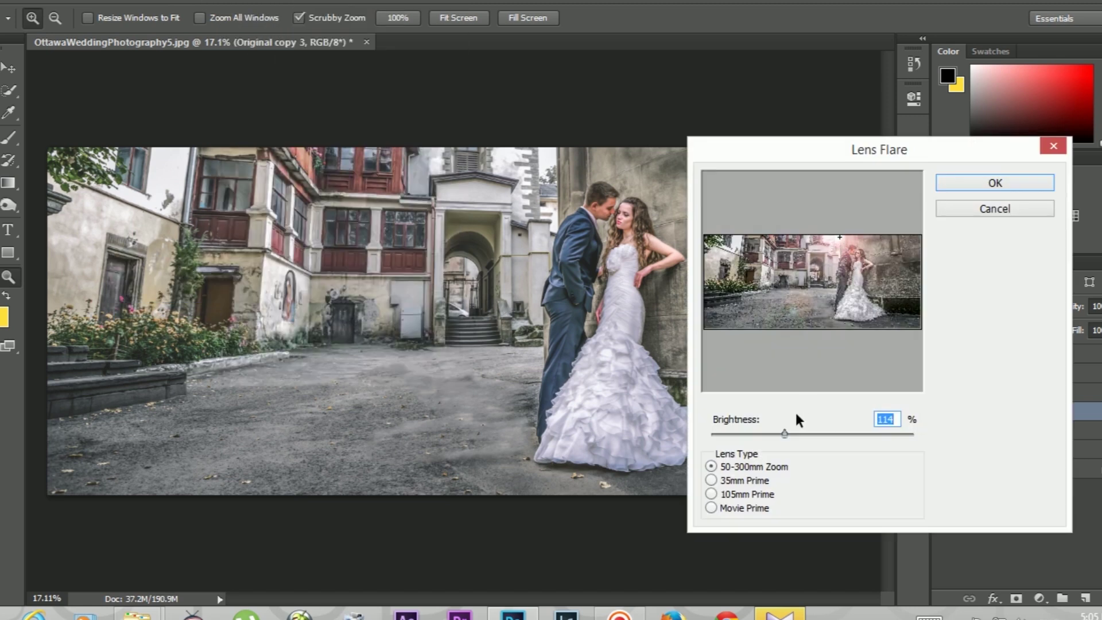
pyautogui.click(747, 497)
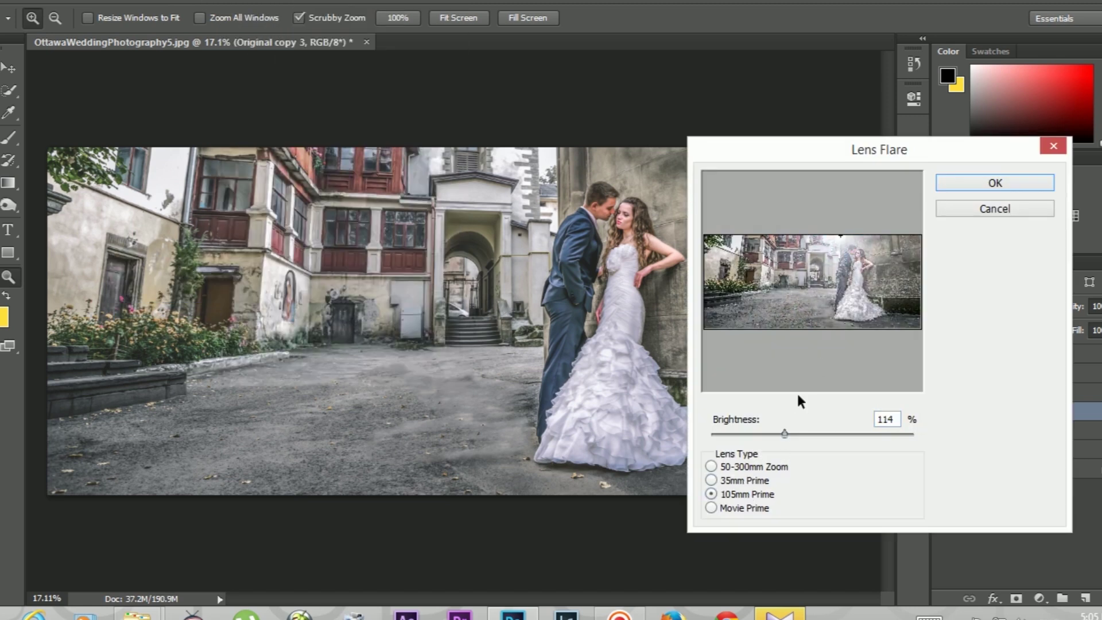
pyautogui.click(976, 183)
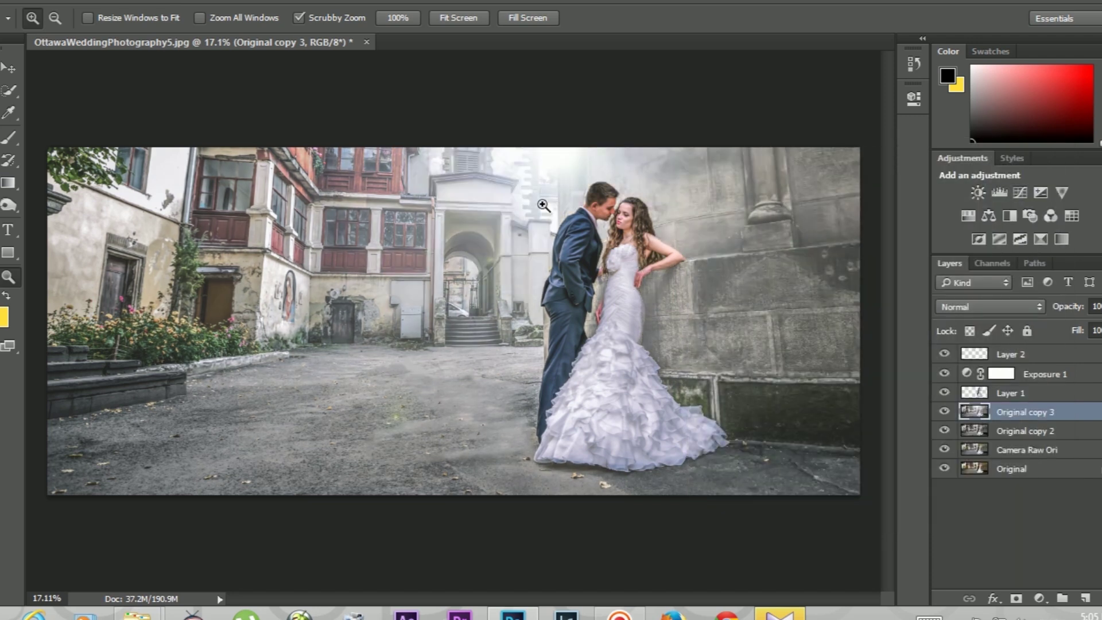
pyautogui.press('v')
pyautogui.moveTo(553, 171); pyautogui.dragTo(755, 253)
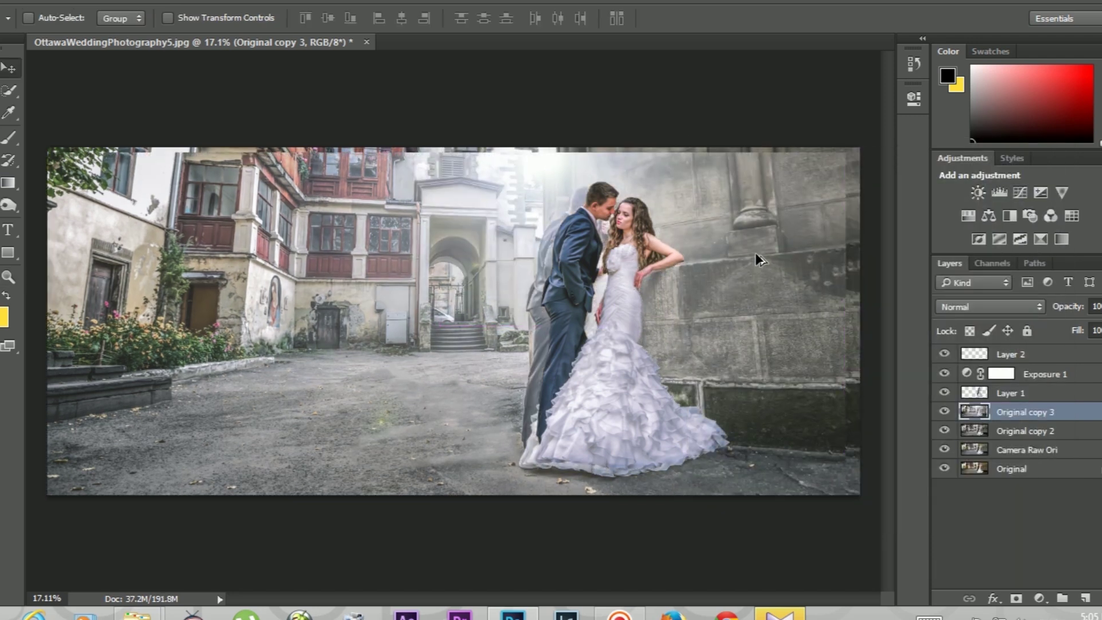
pyautogui.hotkey('ctrl', 'z')
# Add a 105mm Prime lens flare at 56% brightness centred over the archway.
pyautogui.click(233, 1)
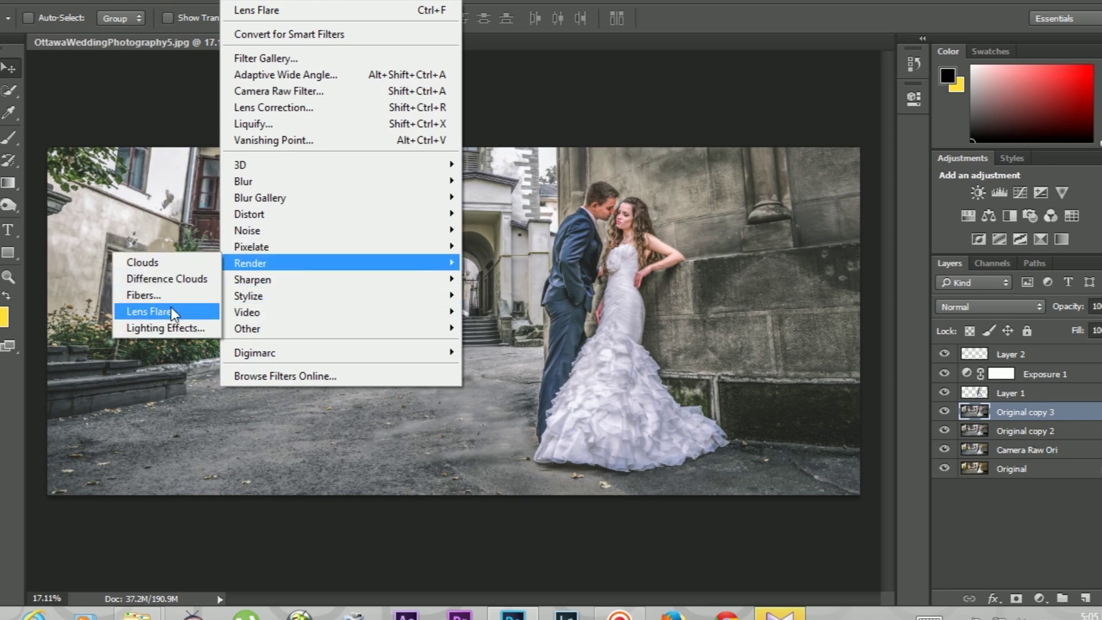
pyautogui.moveTo(250, 263)
pyautogui.click(171, 310)
pyautogui.click(711, 508)
pyautogui.click(711, 480)
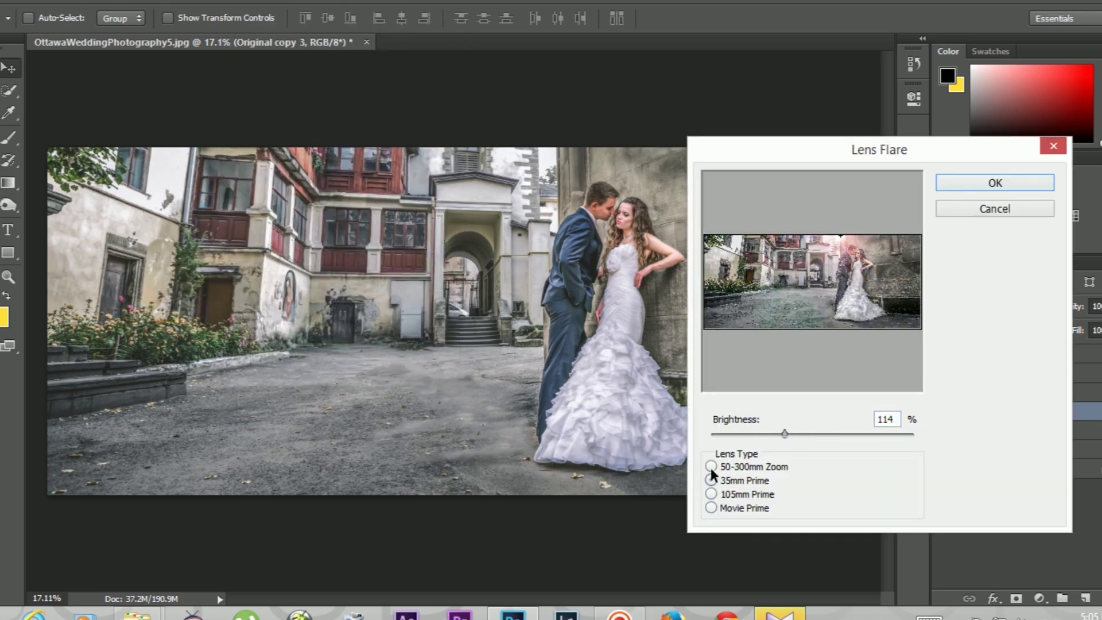
pyautogui.click(711, 480)
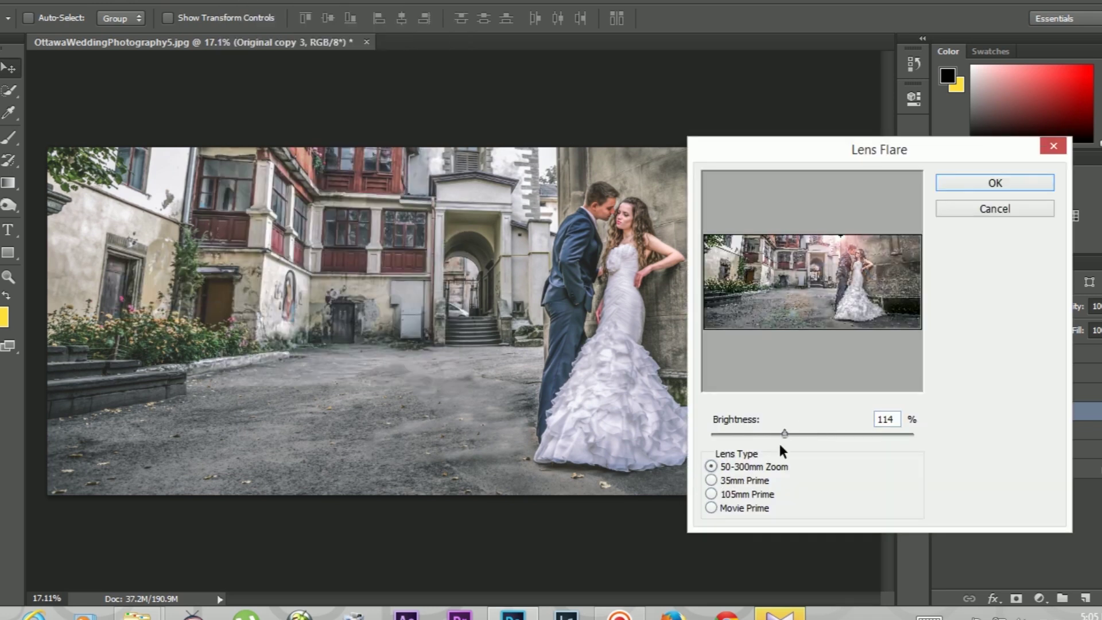
pyautogui.click(728, 494)
pyautogui.moveTo(839, 236); pyautogui.dragTo(813, 273)
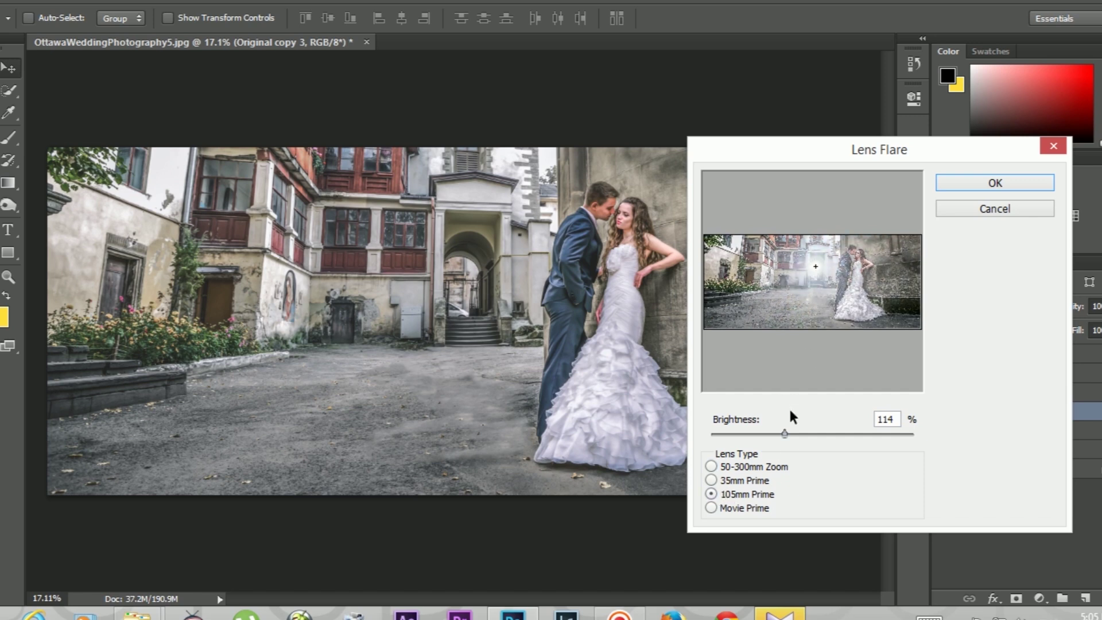
pyautogui.moveTo(784, 433); pyautogui.dragTo(744, 433)
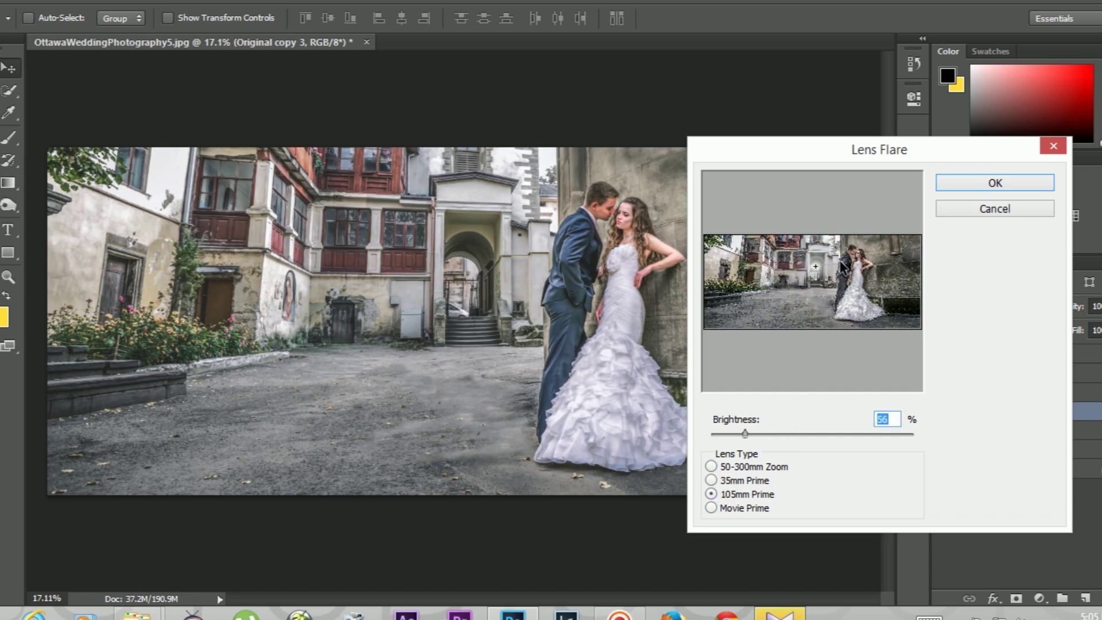
pyautogui.click(815, 264)
pyautogui.click(976, 183)
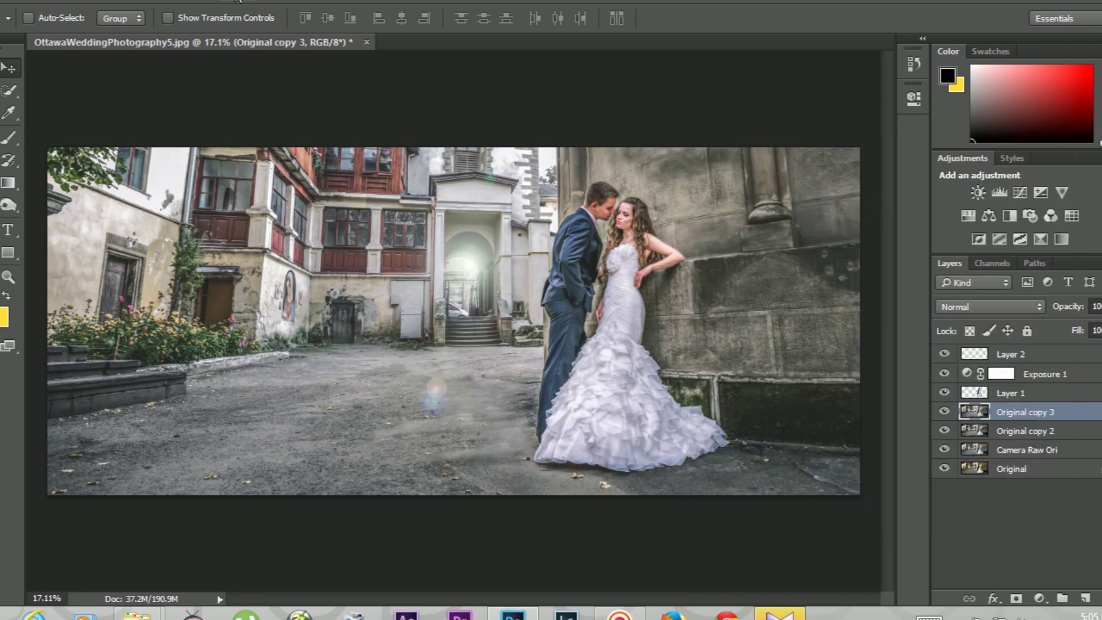
# Add a second 79% brightness flare above the couple and set the layer to Multiply.
pyautogui.click(227, 3)
pyautogui.click(207, 313)
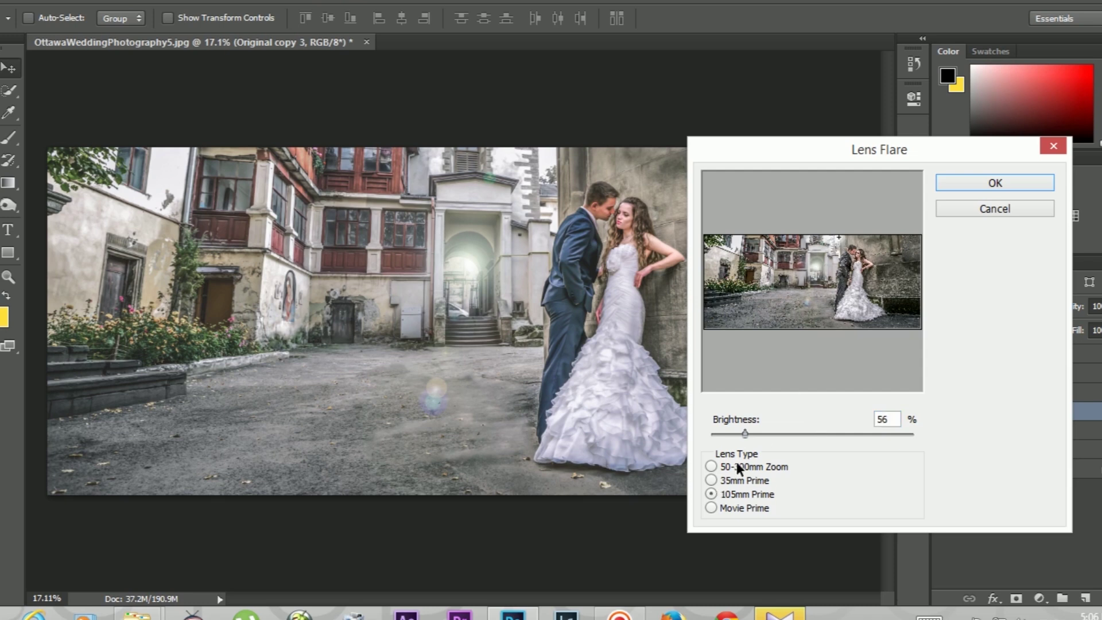
pyautogui.moveTo(745, 434); pyautogui.dragTo(761, 434)
pyautogui.click(995, 184)
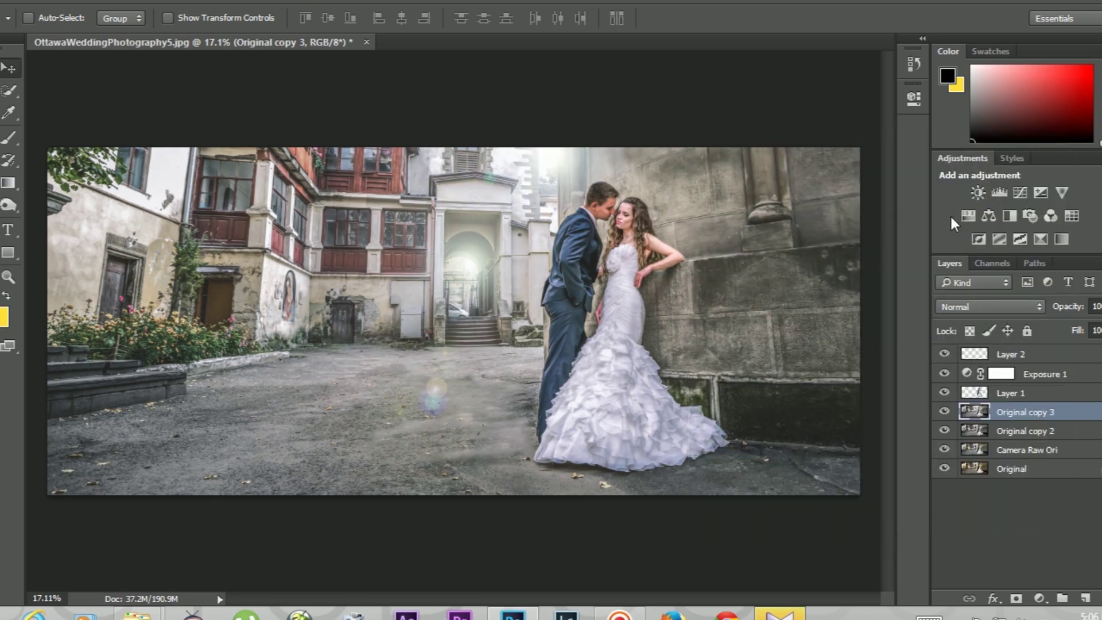
pyautogui.click(1018, 312)
pyautogui.scroll(-3, 1019, 312)
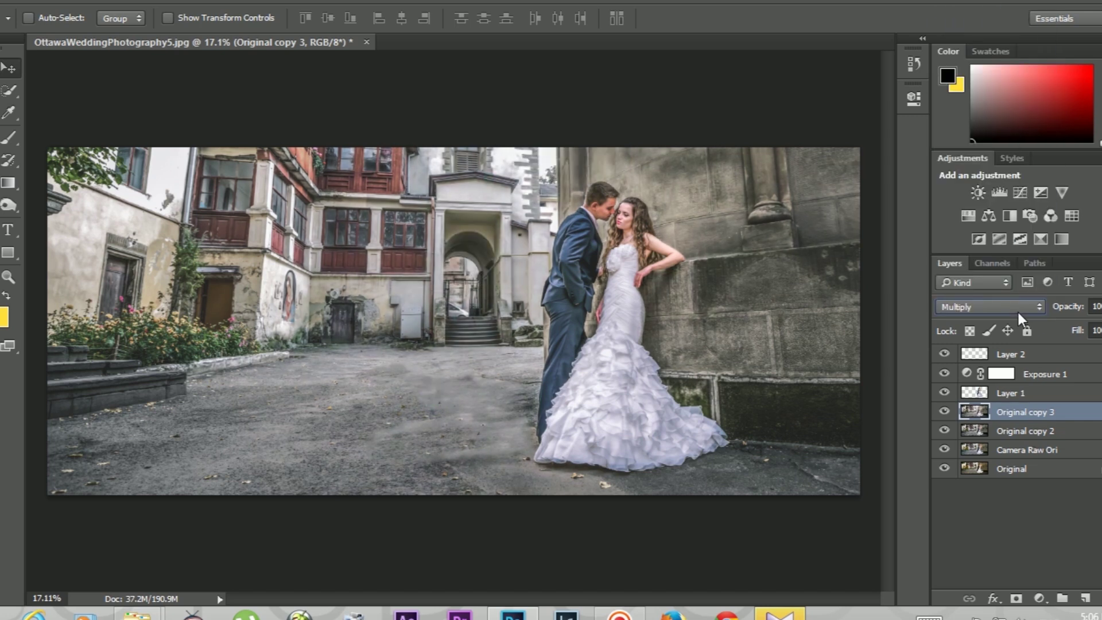
pyautogui.scroll(-1, 1018, 312)
pyautogui.scroll(-1, 1018, 312)
pyautogui.scroll(-1, 1018, 312)
pyautogui.scroll(-1, 1018, 312)
pyautogui.scroll(-1, 1019, 312)
pyautogui.scroll(-1, 1019, 313)
pyautogui.scroll(-2, 1019, 312)
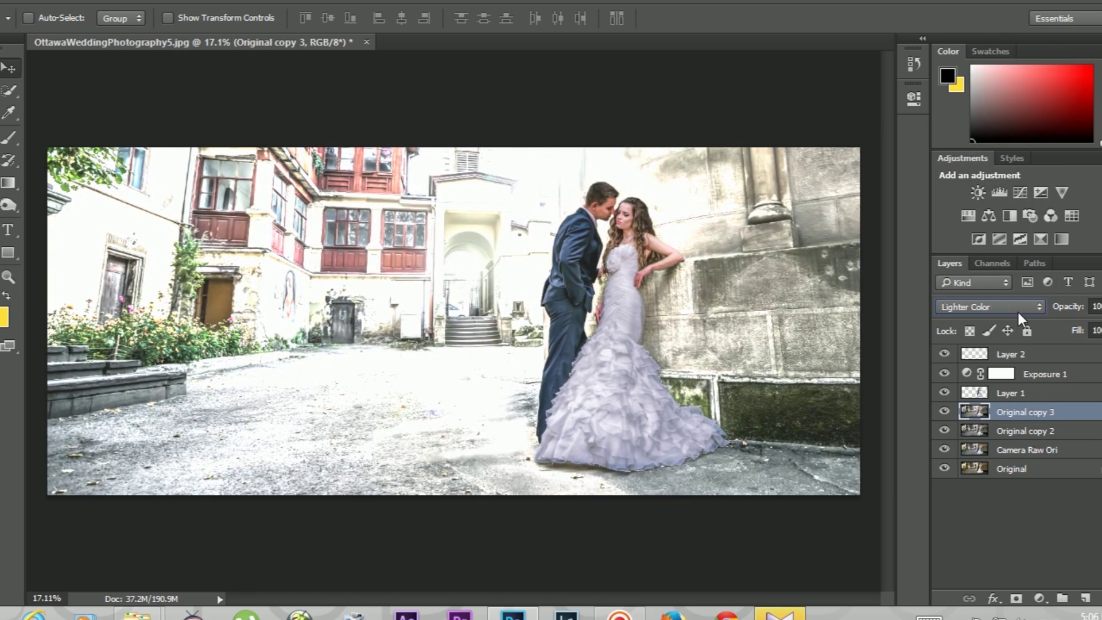
pyautogui.scroll(-2, 1019, 312)
pyautogui.scroll(-1, 1018, 312)
pyautogui.scroll(1, 1019, 312)
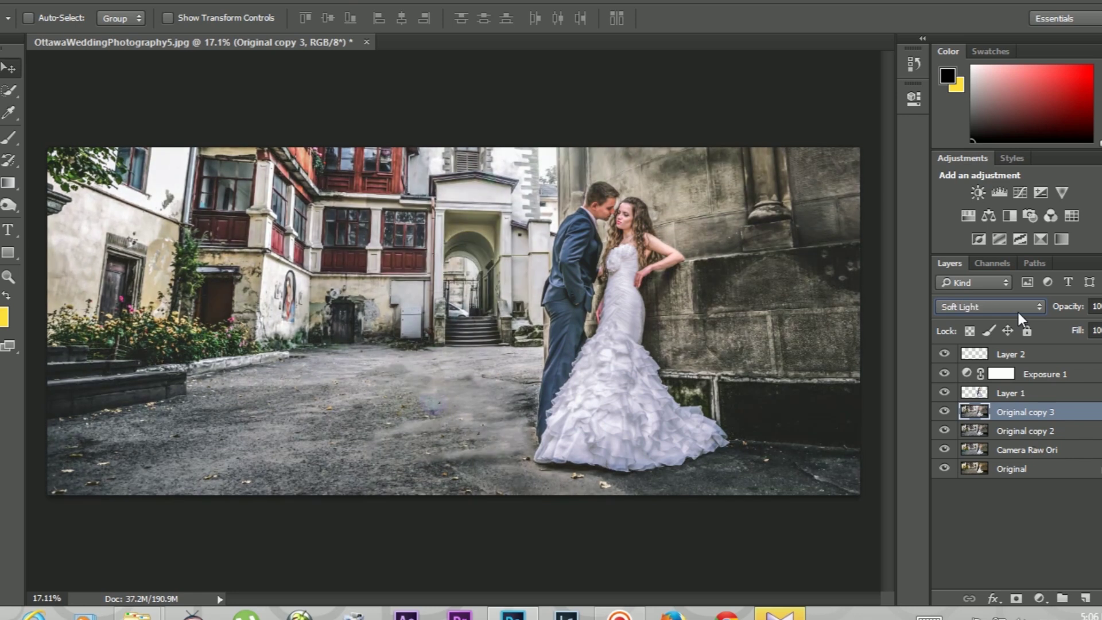
pyautogui.scroll(2, 1018, 312)
pyautogui.scroll(2, 1019, 312)
pyautogui.scroll(2, 1018, 313)
pyautogui.scroll(7, 1019, 312)
pyautogui.click(987, 392)
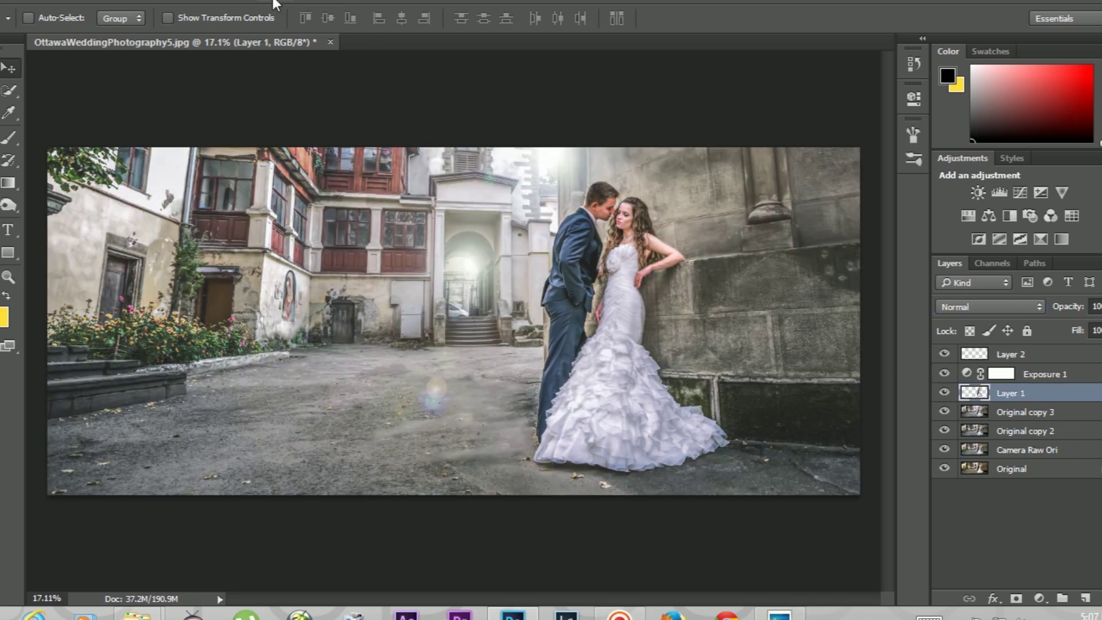
# In Camera Raw on Layer 1, raise clarity, whites and shadows, and lower highlights.
pyautogui.click(293, 2)
pyautogui.click(278, 91)
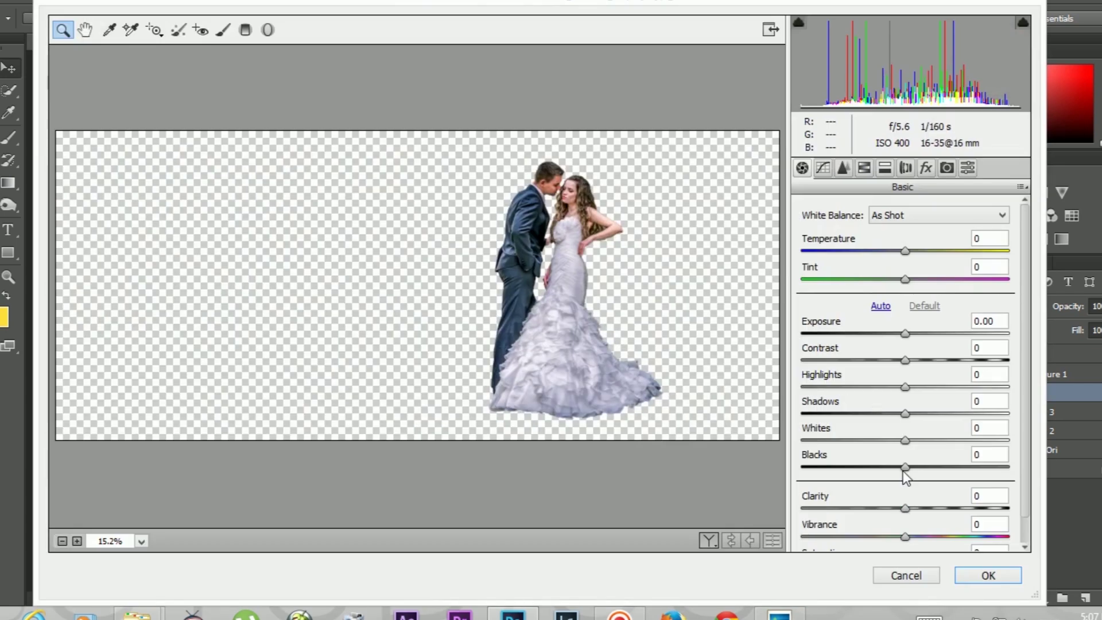
pyautogui.scroll(-1, 998, 426)
pyautogui.moveTo(905, 479); pyautogui.dragTo(935, 480)
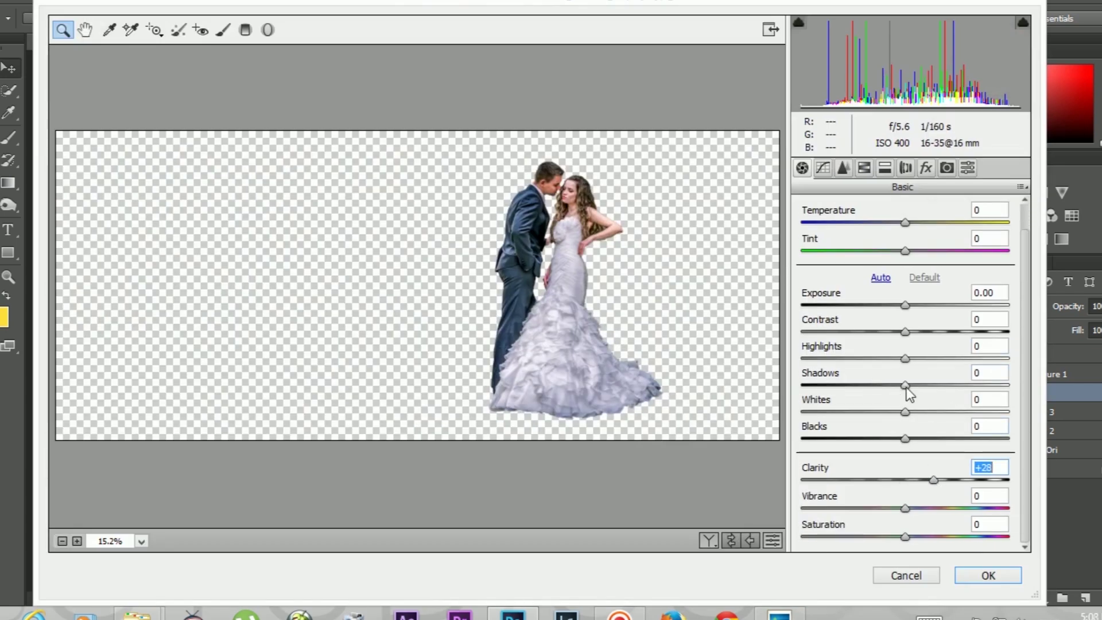
pyautogui.moveTo(905, 358); pyautogui.dragTo(811, 358)
pyautogui.moveTo(906, 385); pyautogui.dragTo(973, 385)
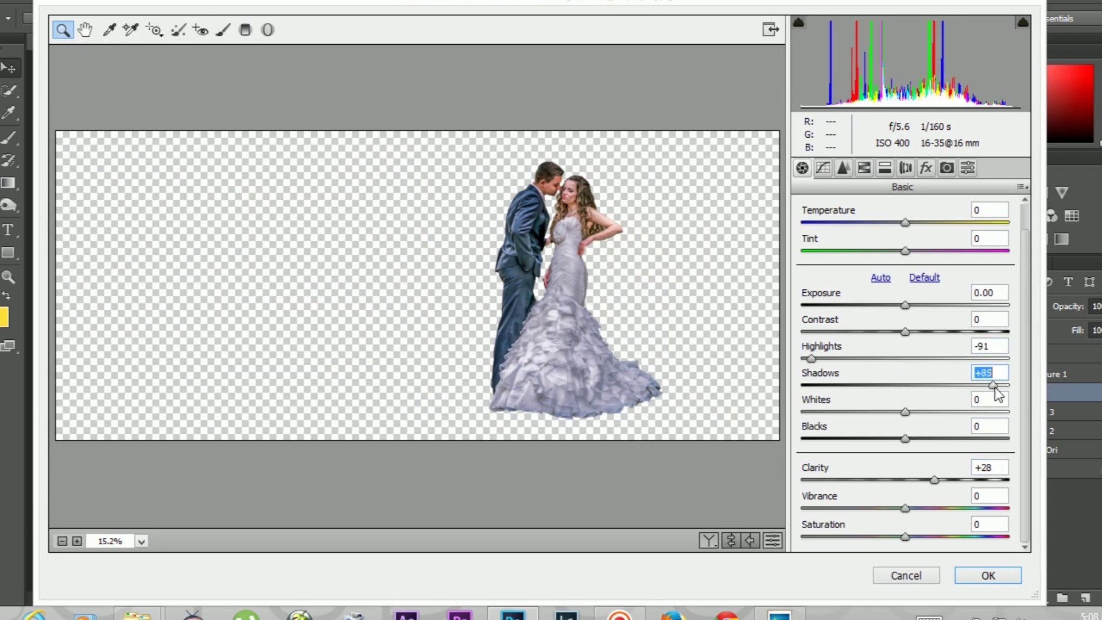
pyautogui.click(571, 183)
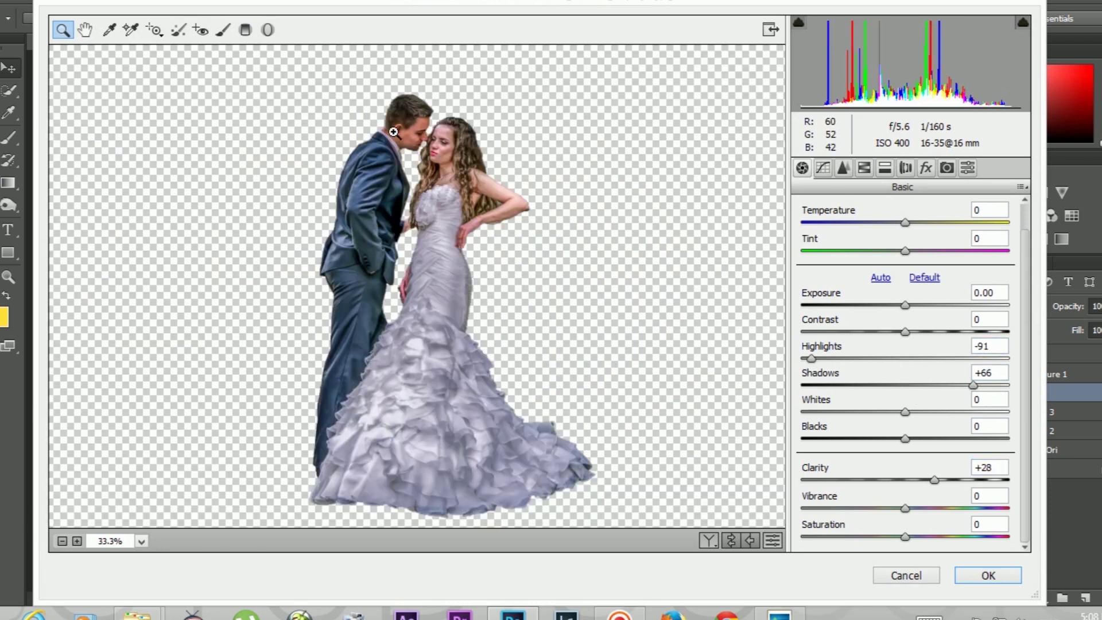
pyautogui.click(393, 133)
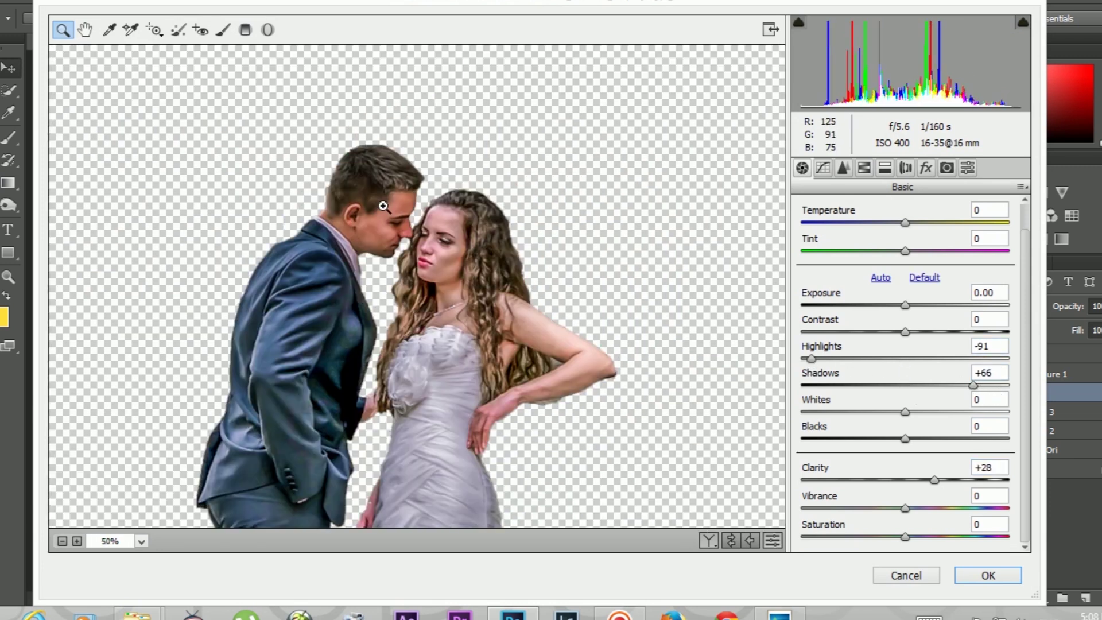
pyautogui.moveTo(905, 411); pyautogui.dragTo(921, 411)
pyautogui.moveTo(972, 386); pyautogui.dragTo(961, 385)
pyautogui.moveTo(811, 358); pyautogui.dragTo(838, 359)
pyautogui.moveTo(962, 384); pyautogui.dragTo(968, 385)
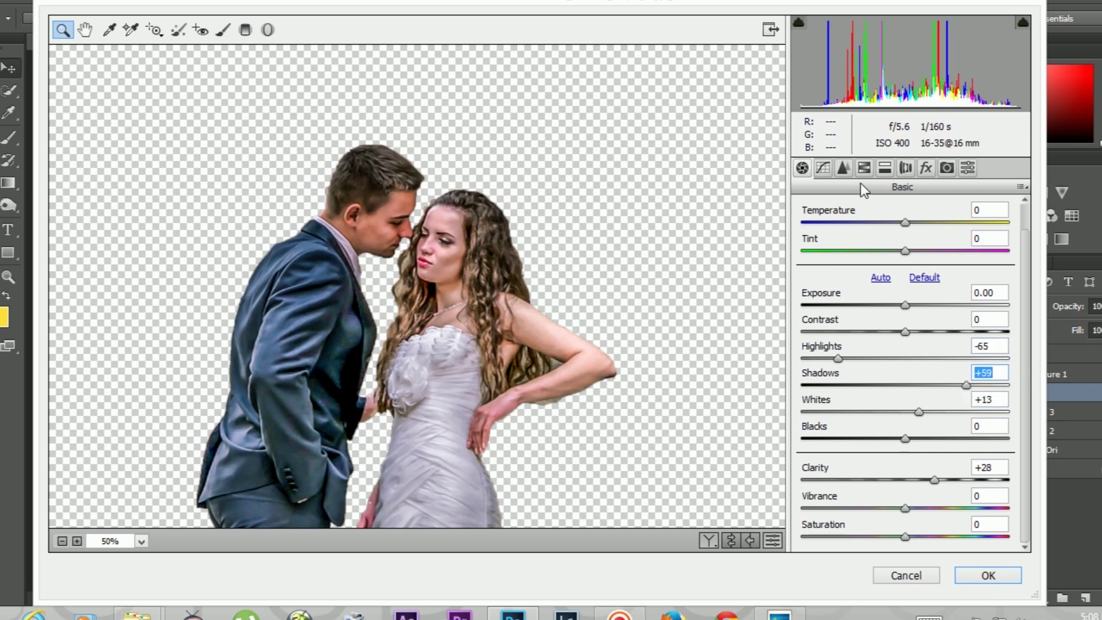
# Cool the temperature, brighten orange and darken green luminance, then apply.
pyautogui.moveTo(906, 223)
pyautogui.mouseDown()
pyautogui.moveTo(917, 224)
pyautogui.moveTo(925, 251)
pyautogui.moveTo(898, 224)
pyautogui.mouseUp()
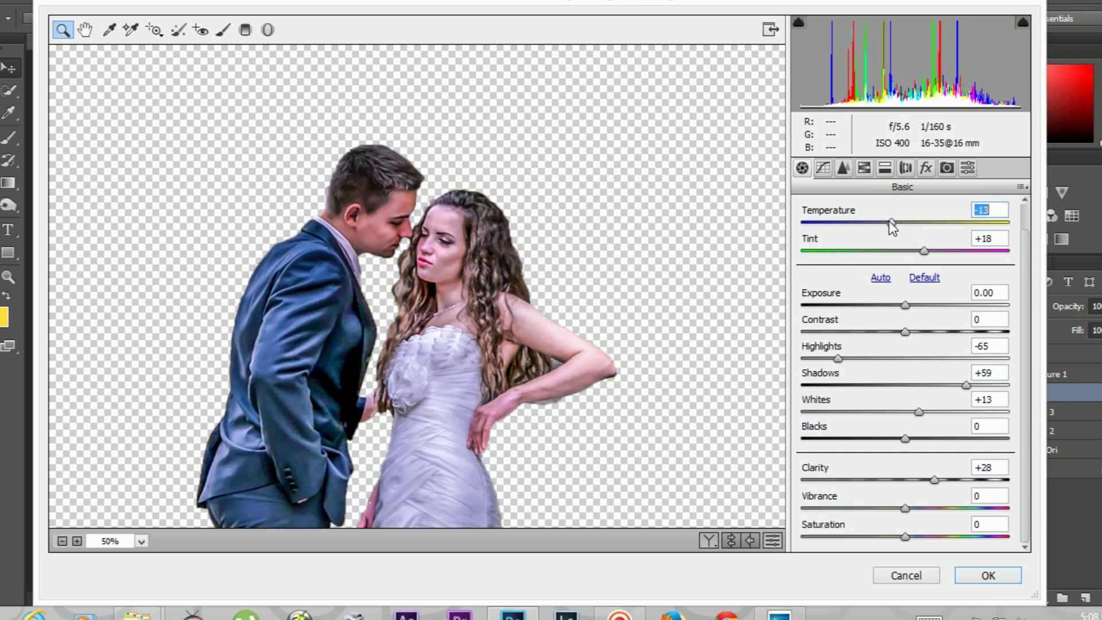
pyautogui.click(864, 169)
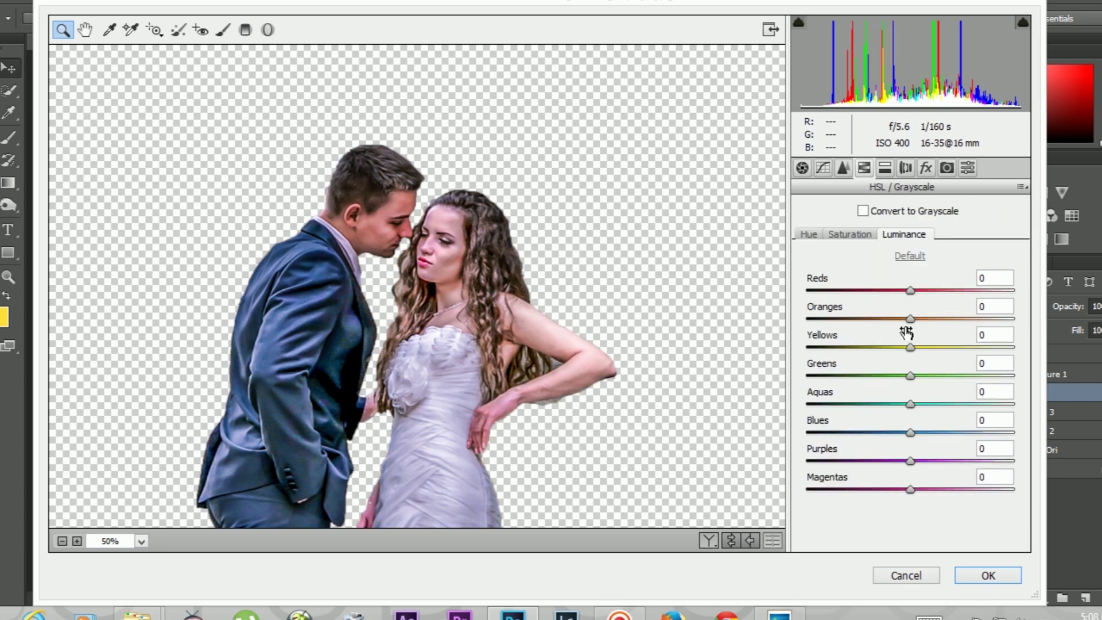
pyautogui.moveTo(898, 320); pyautogui.dragTo(910, 319)
pyautogui.moveTo(910, 376); pyautogui.dragTo(903, 376)
pyautogui.click(988, 575)
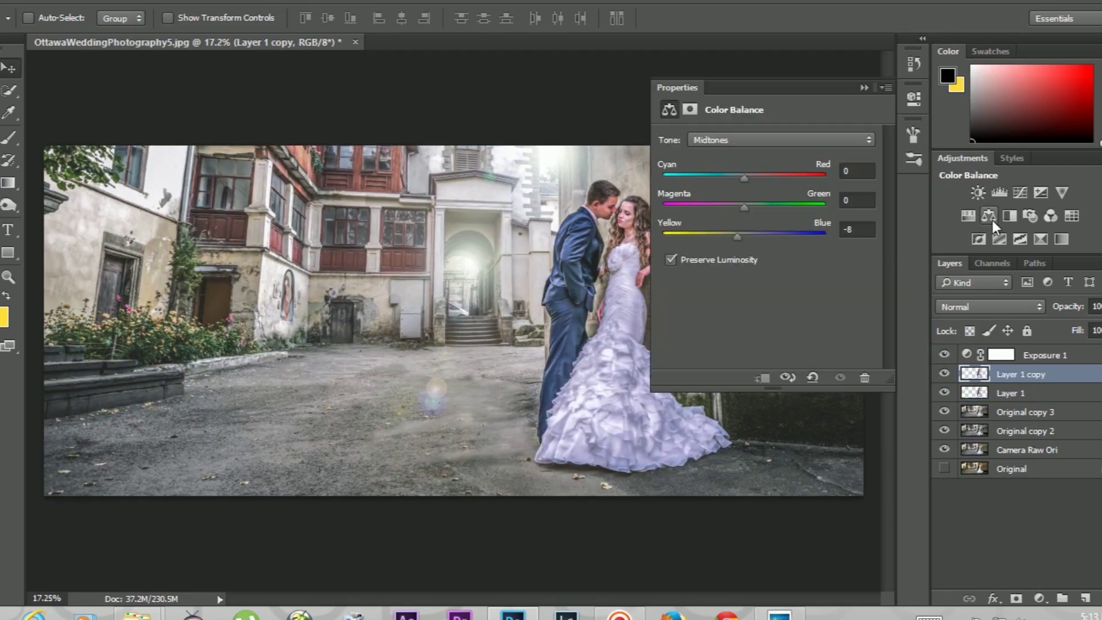
# Add a Color Balance adjustment layer clipped to the couple layer (Layer 1 copy).
pyautogui.click(988, 216)
pyautogui.click(982, 394)
pyautogui.click(982, 375)
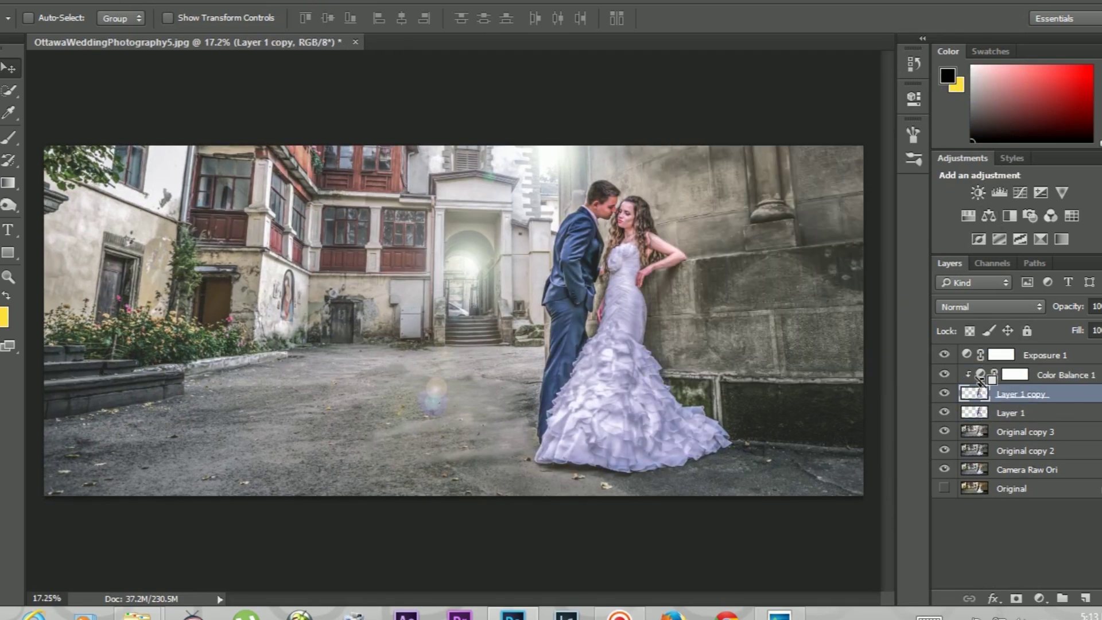
pyautogui.hotkey('ctrl', 'alt', 'g')
pyautogui.doubleClick(982, 375)
# Push the couple's midtones toward green, yellow and red, then duplicate Original copy 3 as Original copy 4.
pyautogui.moveTo(744, 207)
pyautogui.mouseDown()
pyautogui.moveTo(758, 208)
pyautogui.moveTo(722, 240)
pyautogui.mouseUp()
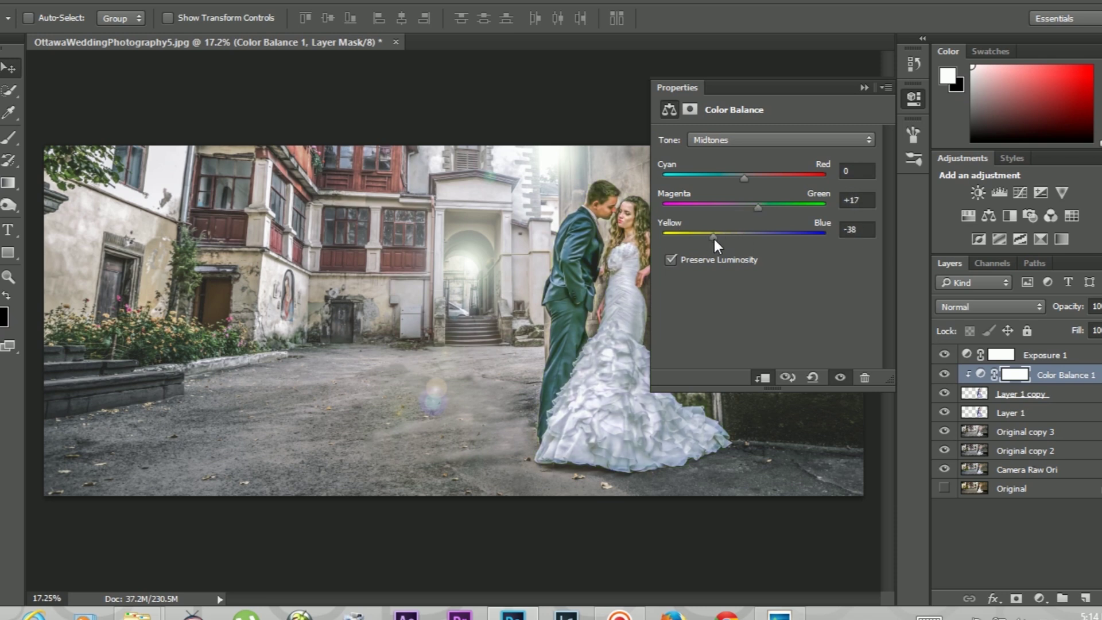
pyautogui.moveTo(758, 208)
pyautogui.mouseDown()
pyautogui.moveTo(777, 210)
pyautogui.moveTo(755, 217)
pyautogui.mouseUp()
pyautogui.moveTo(738, 177); pyautogui.dragTo(757, 175)
pyautogui.click(914, 98)
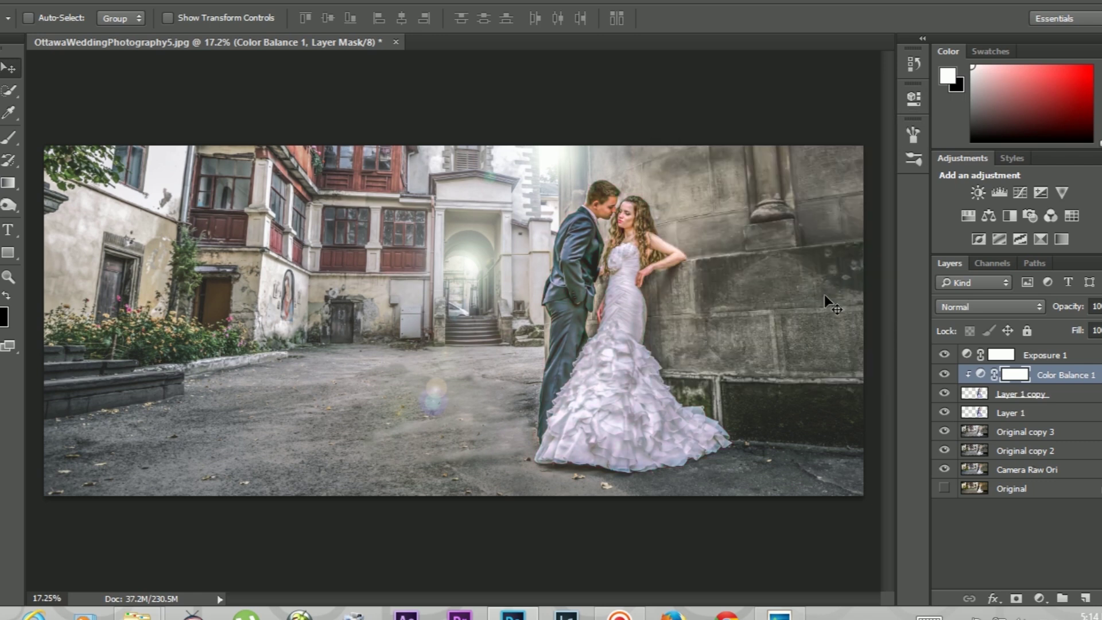
pyautogui.click(1019, 438)
pyautogui.hotkey('ctrl', 'j')
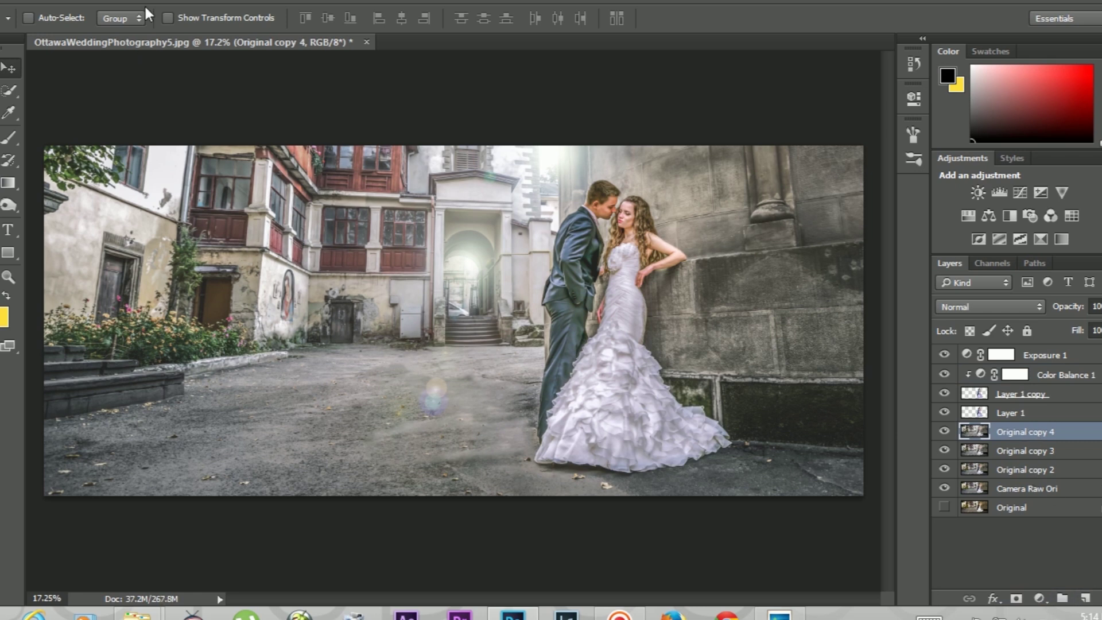
# Delete the extra Color Balance 2 adjustment layer.
pyautogui.click(989, 216)
pyautogui.click(914, 98)
pyautogui.moveTo(1010, 433); pyautogui.dragTo(1086, 602)
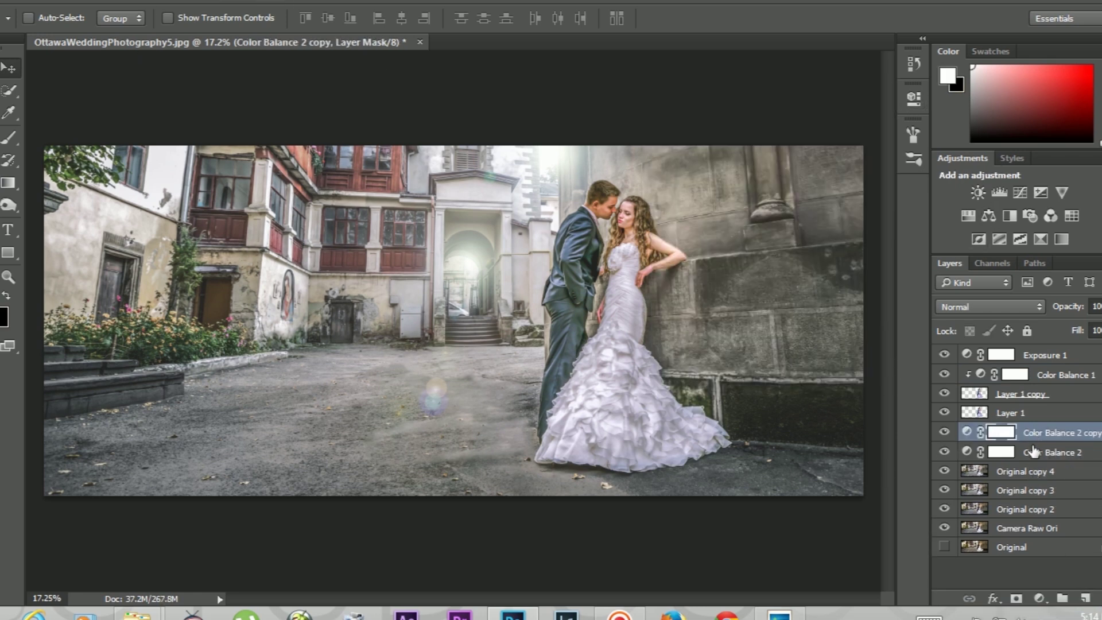
pyautogui.hotkey('ctrl', 'z')
pyautogui.moveTo(1011, 433); pyautogui.dragTo(1085, 598)
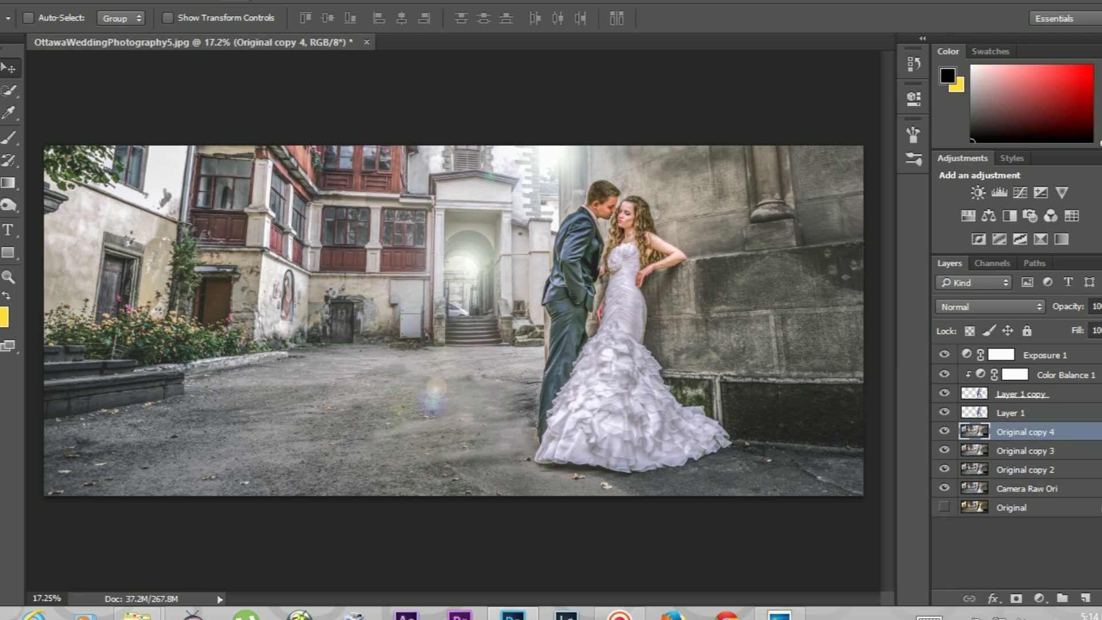
# Warm Original copy 4 with the Camera Raw Filter by raising Temperature and Tint.
pyautogui.click(236, 1)
pyautogui.click(253, 91)
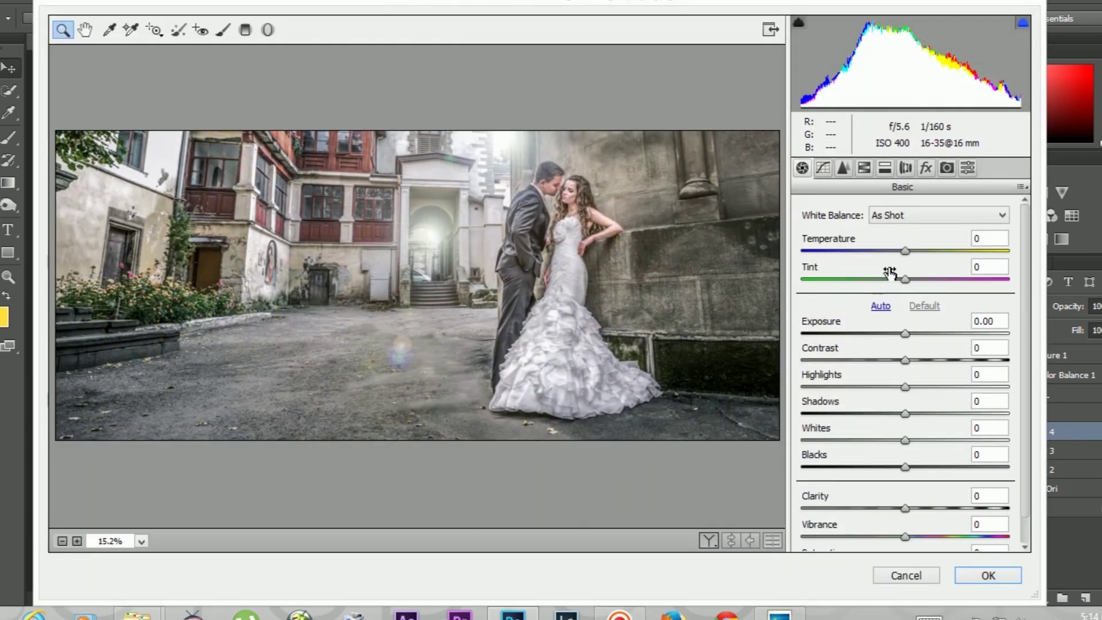
pyautogui.moveTo(905, 250)
pyautogui.mouseDown()
pyautogui.moveTo(927, 251)
pyautogui.moveTo(912, 257)
pyautogui.moveTo(911, 280)
pyautogui.moveTo(915, 256)
pyautogui.mouseUp()
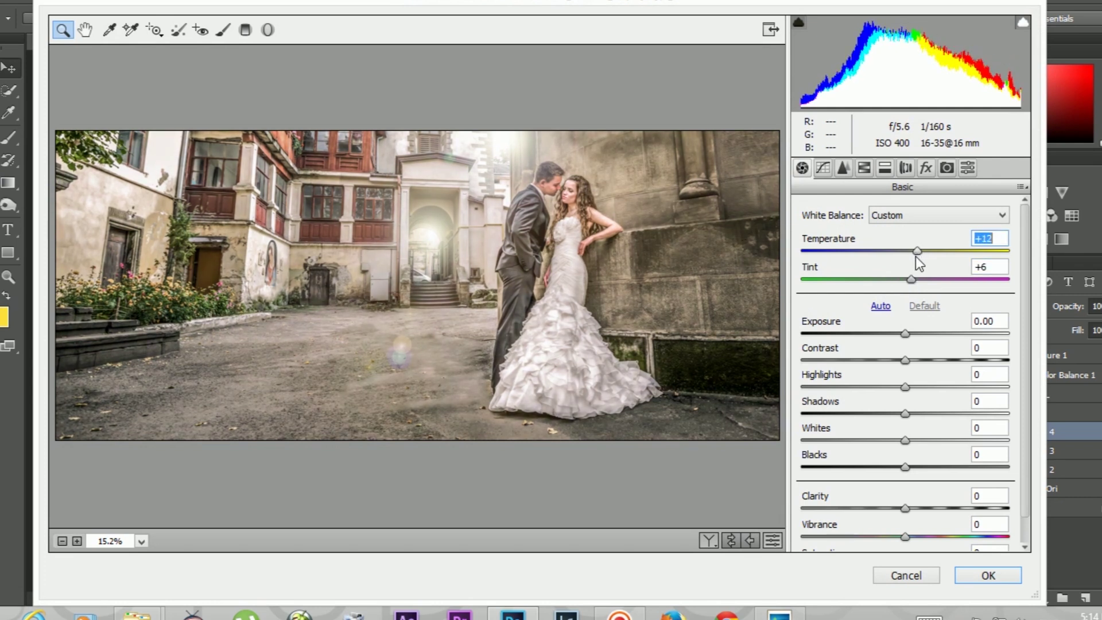
pyautogui.click(1012, 571)
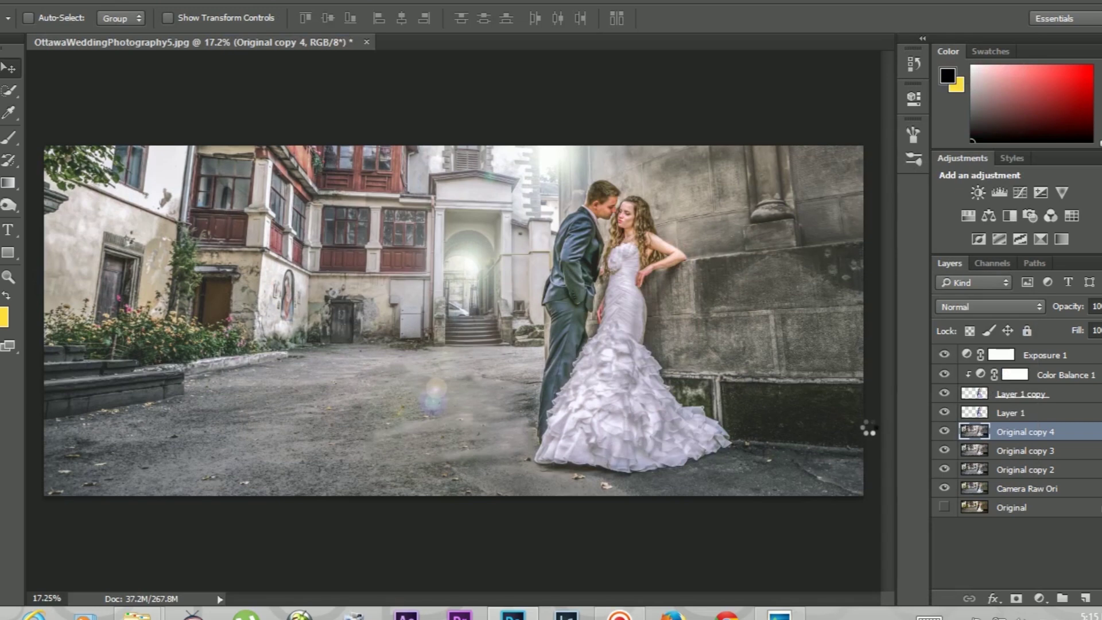
# Toggle the Camera Raw Ori layer off and on to compare the grade.
pyautogui.click(945, 489)
pyautogui.click(944, 489)
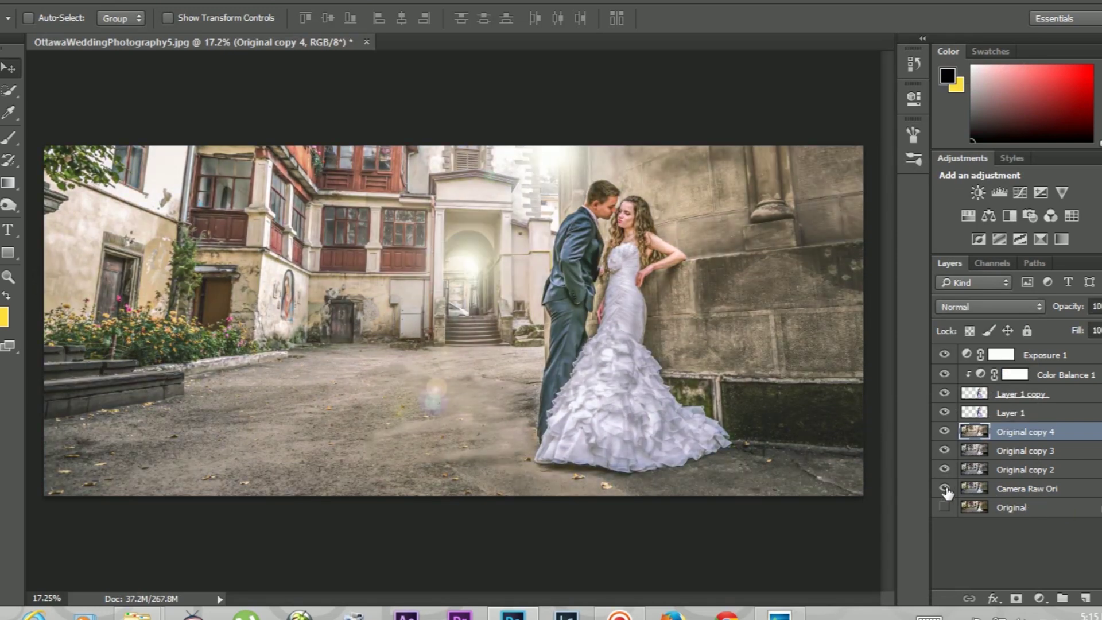
pyautogui.scroll(2, 666, 345)
pyautogui.scroll(2, 610, 320)
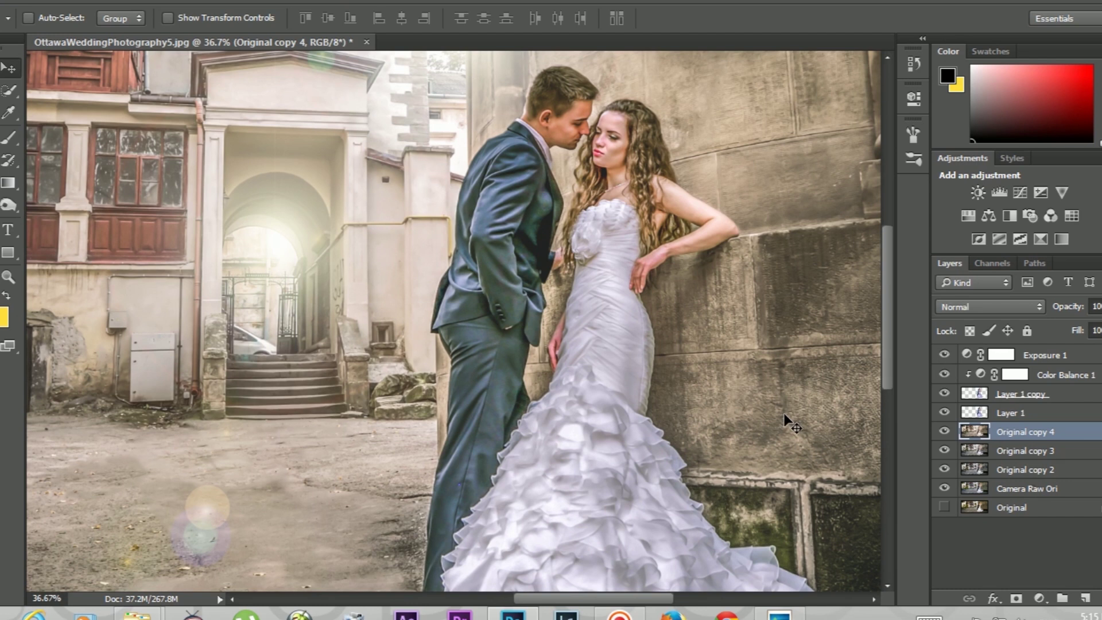
pyautogui.scroll(-2, 815, 412)
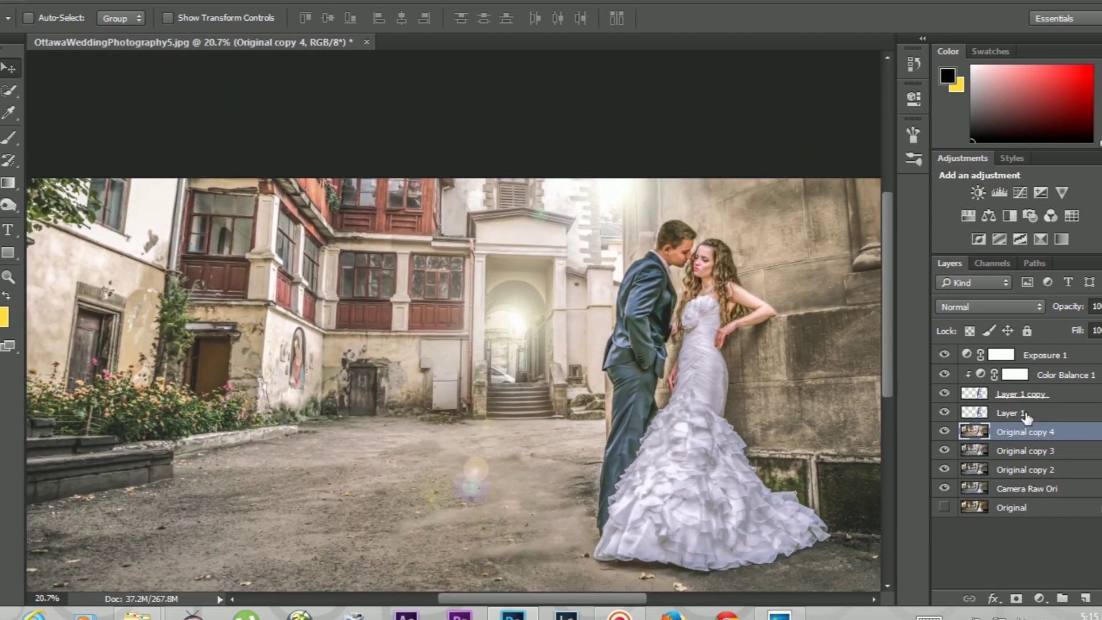
# Compare with Layer 1 copy hidden, then reselect it, load the couple's outline and nudge it up.
pyautogui.click(1010, 413)
pyautogui.click(944, 393)
pyautogui.click(1073, 396)
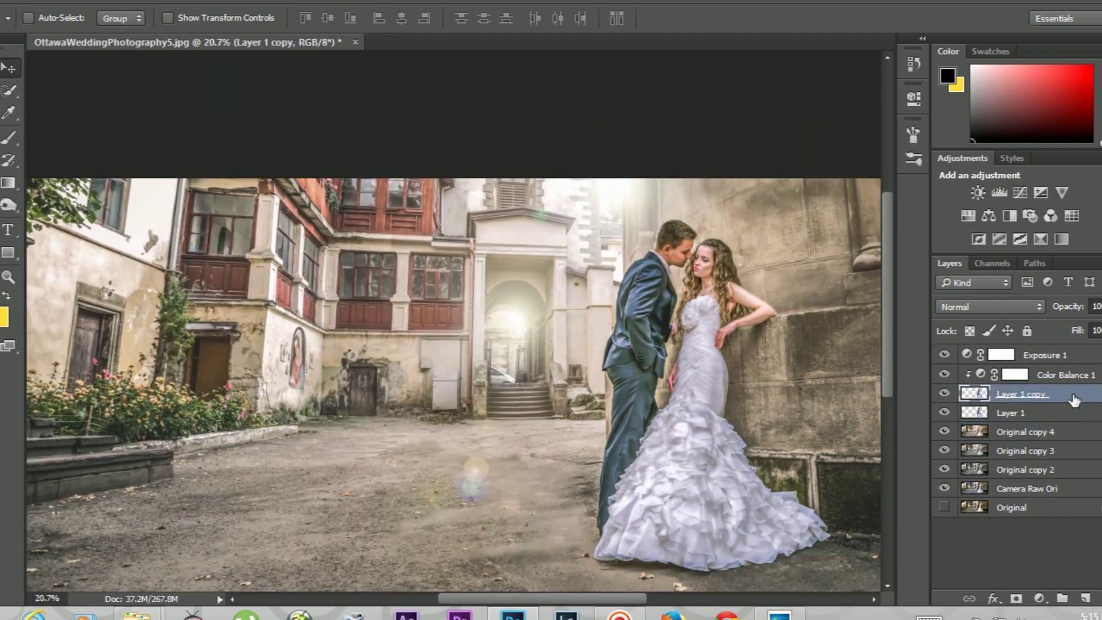
pyautogui.hotkey('ctrl', 'h')
pyautogui.moveTo(708, 333); pyautogui.dragTo(709, 319)
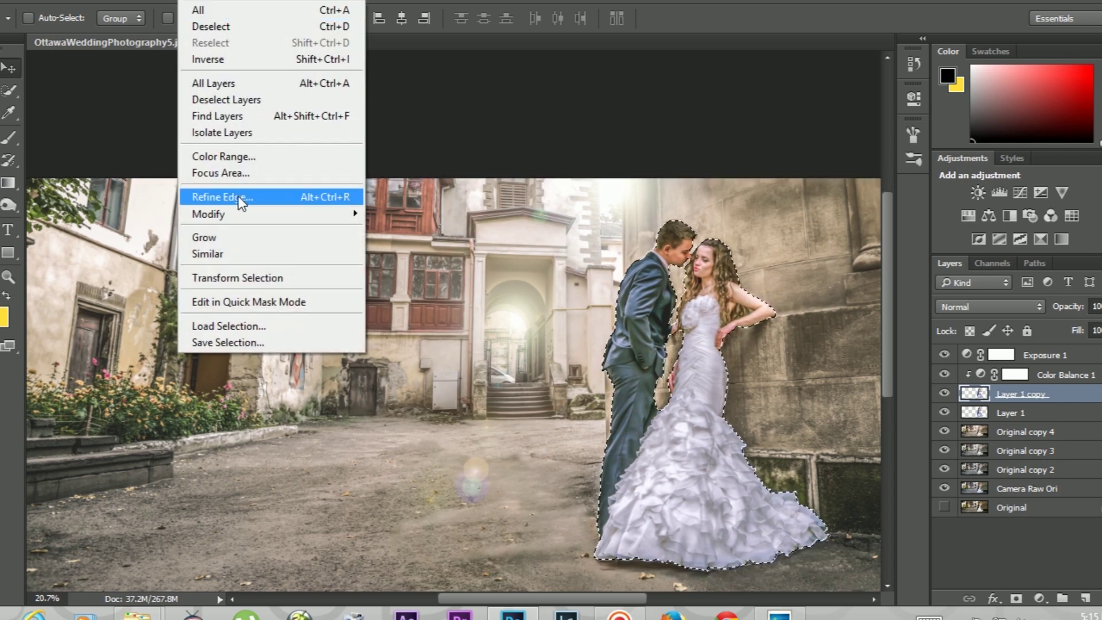
# Open Refine Edge on the couple selection, choose its preview view and move the dialog aside.
pyautogui.click(241, 198)
pyautogui.click(844, 185)
pyautogui.moveTo(864, 127); pyautogui.dragTo(997, 126)
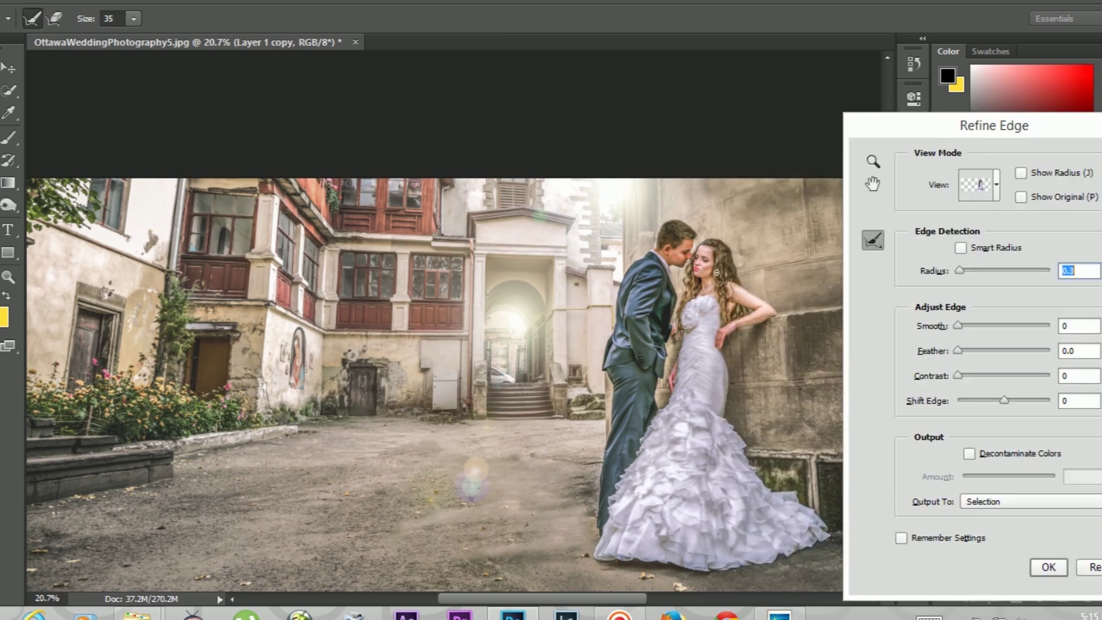
pyautogui.moveTo(919, 125); pyautogui.dragTo(930, 268)
# Zoom to 200% on the groom's head and pick a smaller Refine Radius brush.
pyautogui.press('z')
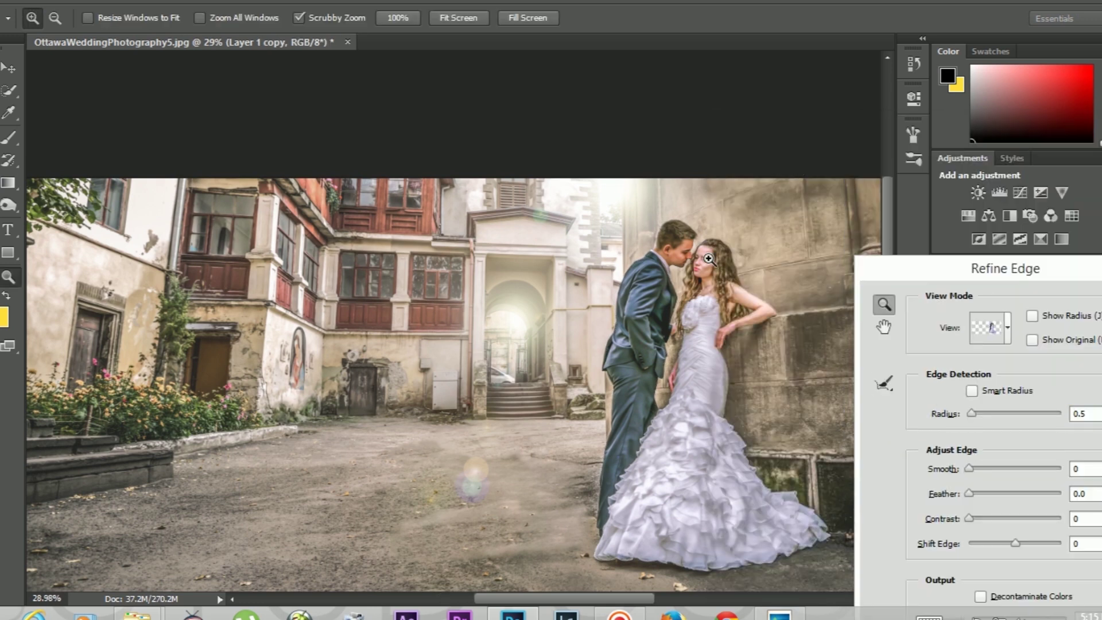
pyautogui.click(706, 258)
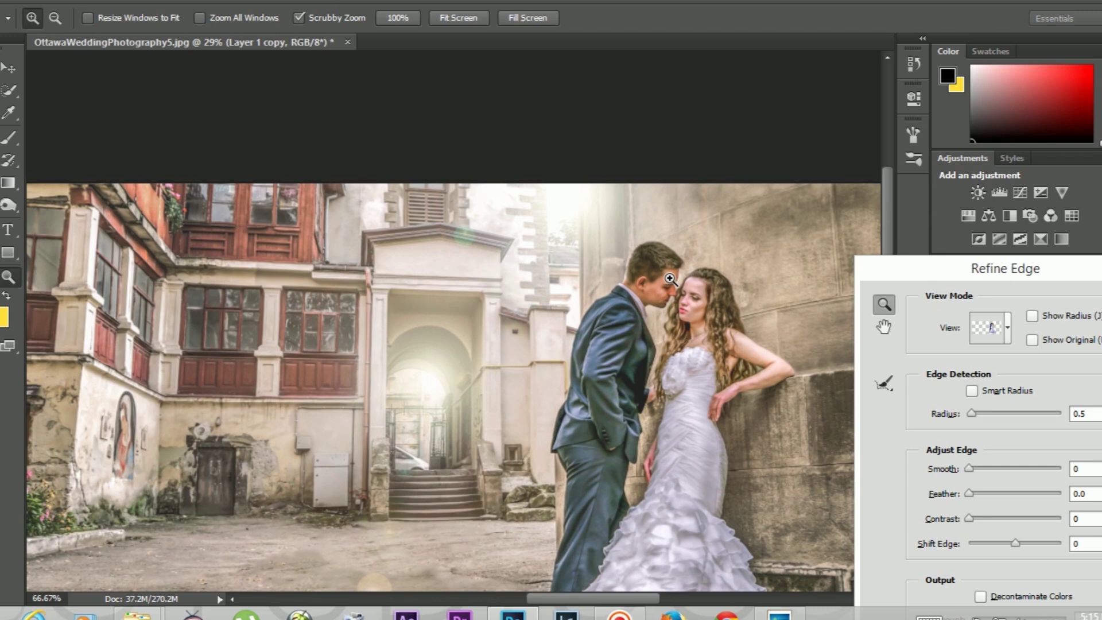
pyautogui.click(675, 284)
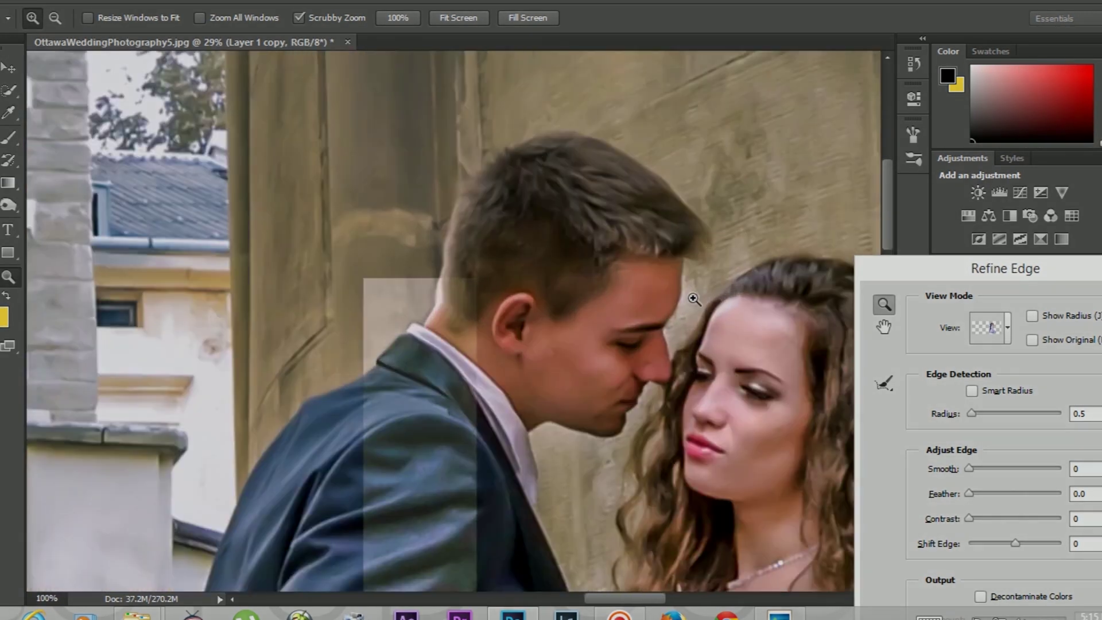
pyautogui.click(692, 297)
pyautogui.moveTo(1005, 277); pyautogui.dragTo(950, 171)
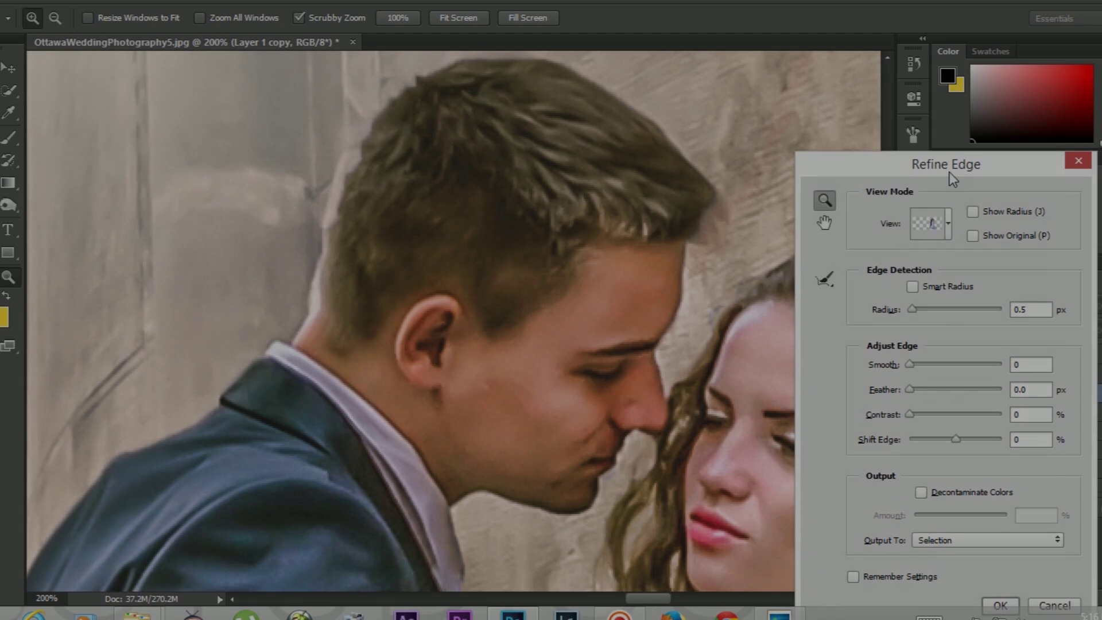
pyautogui.click(825, 280)
pyautogui.press('[')
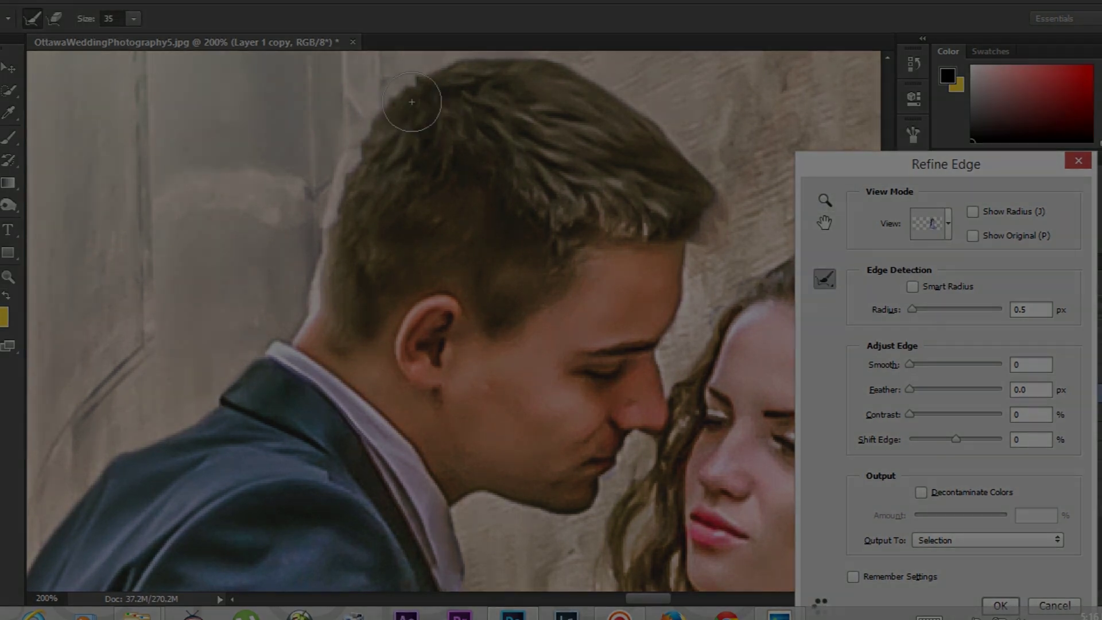